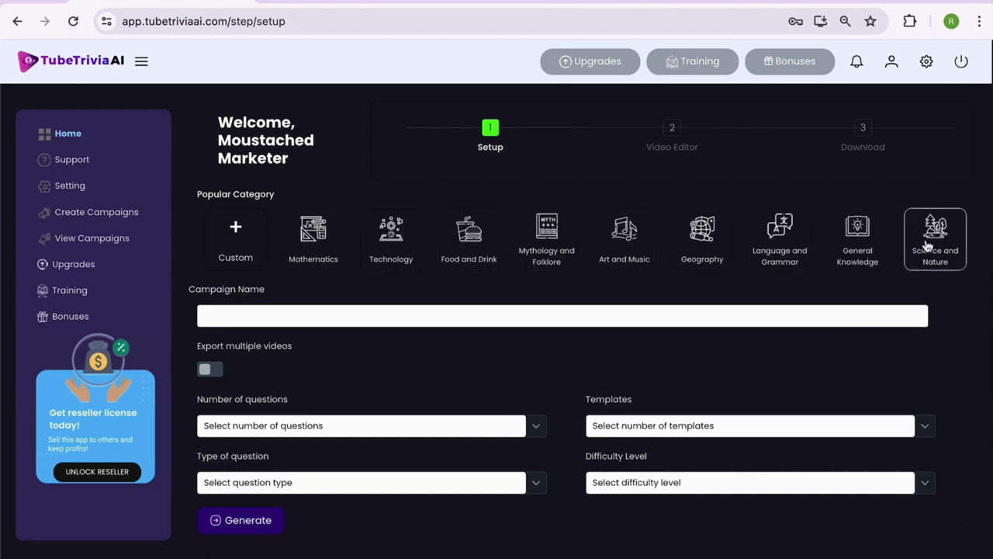
Choose a custom category called Weight loss and name the campaign Weight Loss 1
click(239, 245)
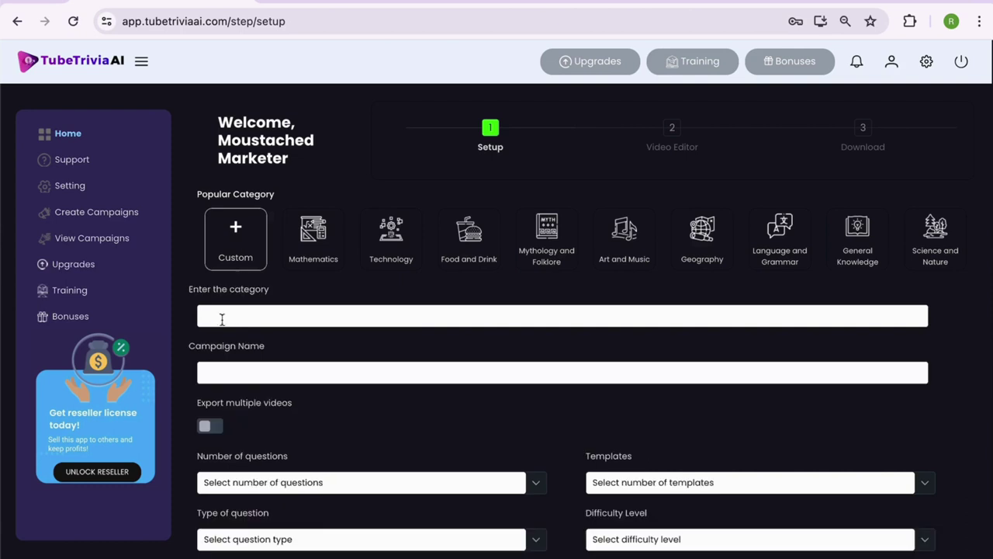
click(218, 320)
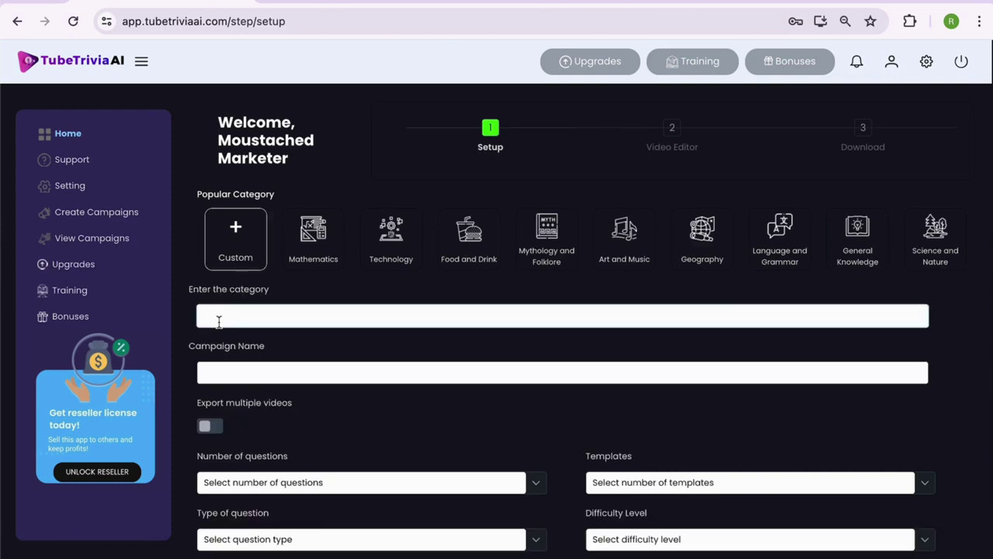
click(216, 375)
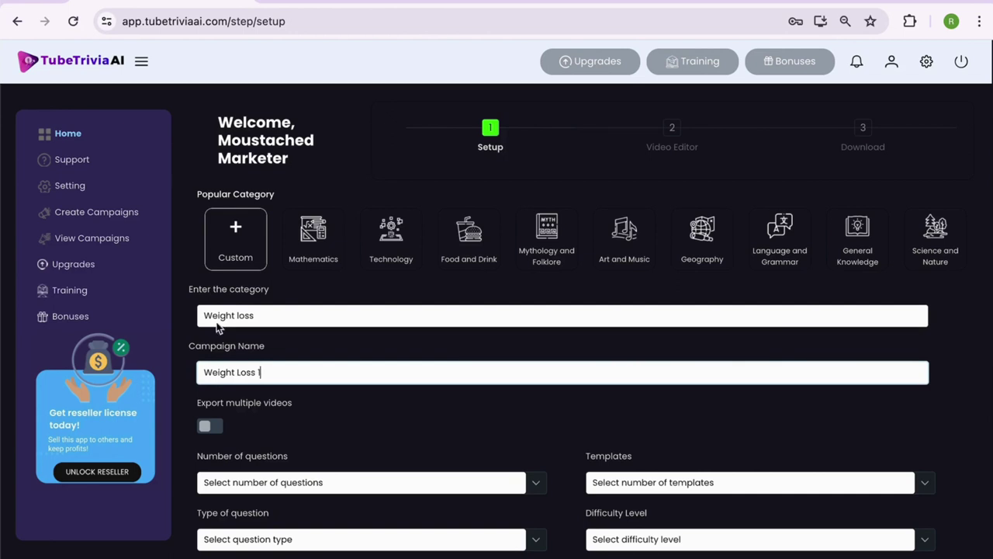
click(248, 241)
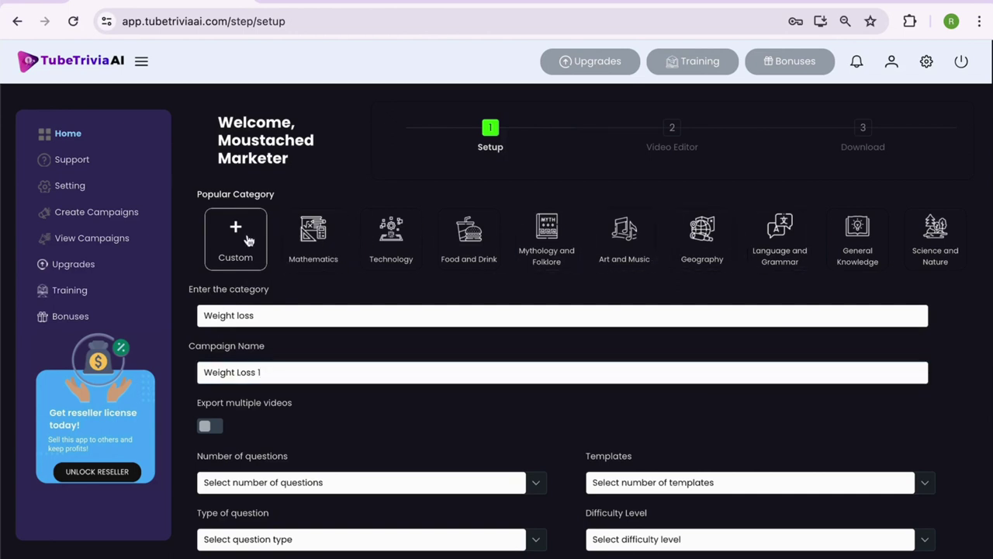
Select the General Knowledge category and name the campaign General Knowledge 1
click(854, 230)
triple_click(272, 317)
text(General Knowledge)
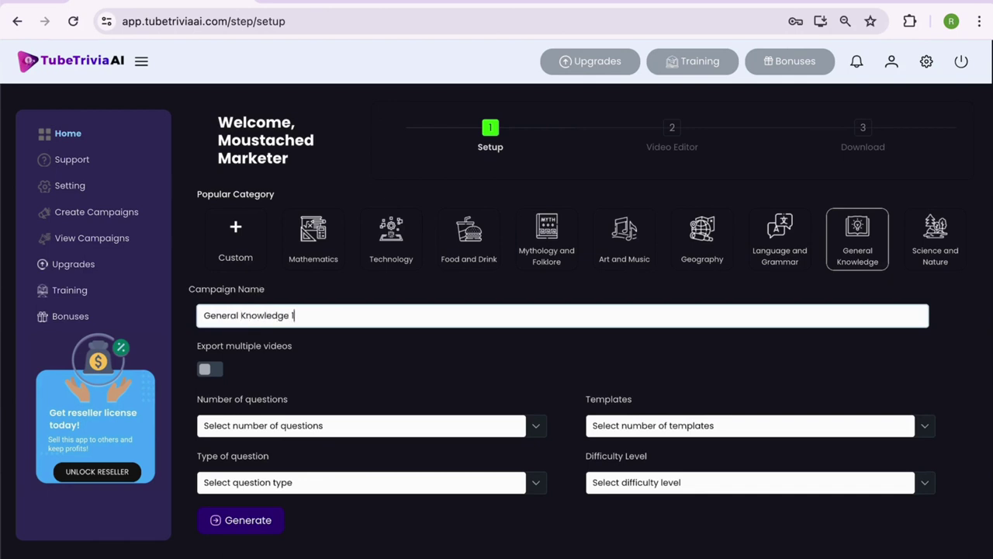
Toggle multiple-video export on and off again, and set the campaign to 5 questions and 3 templates
click(208, 369)
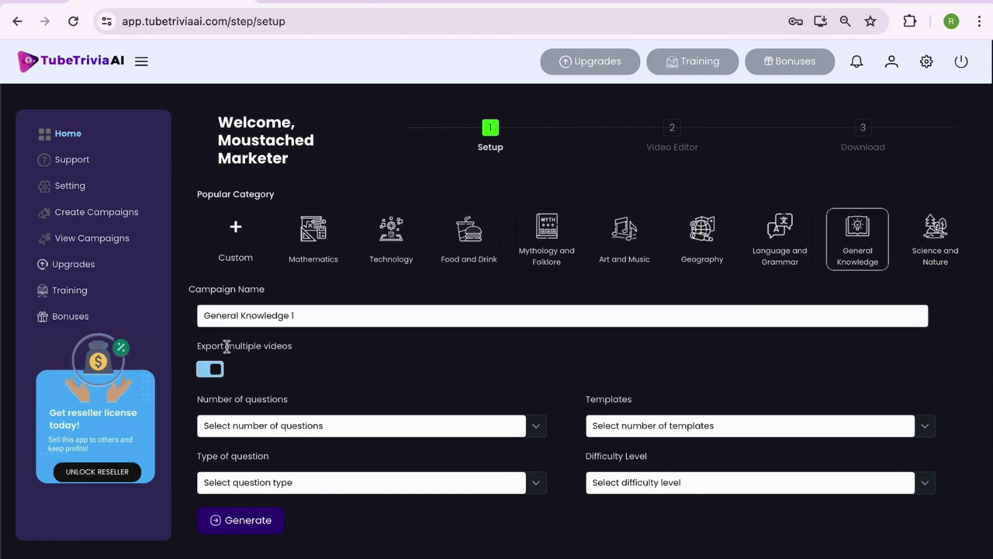
drag(226, 346, 310, 351)
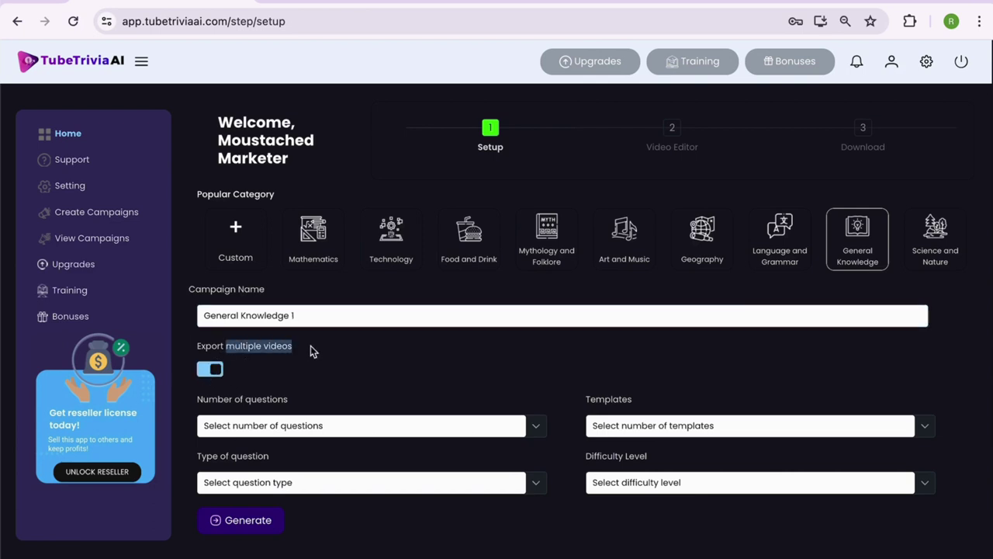
click(296, 435)
click(252, 475)
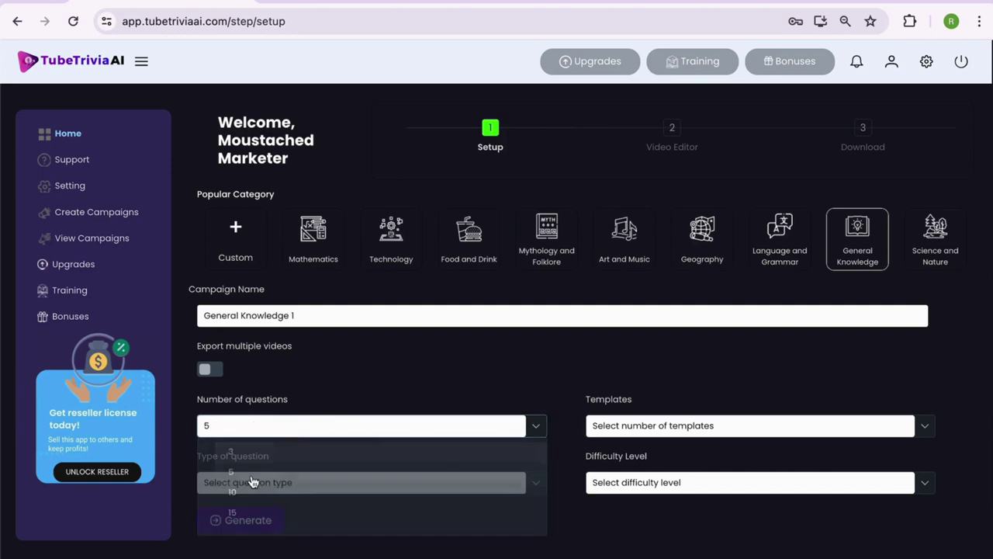
click(640, 428)
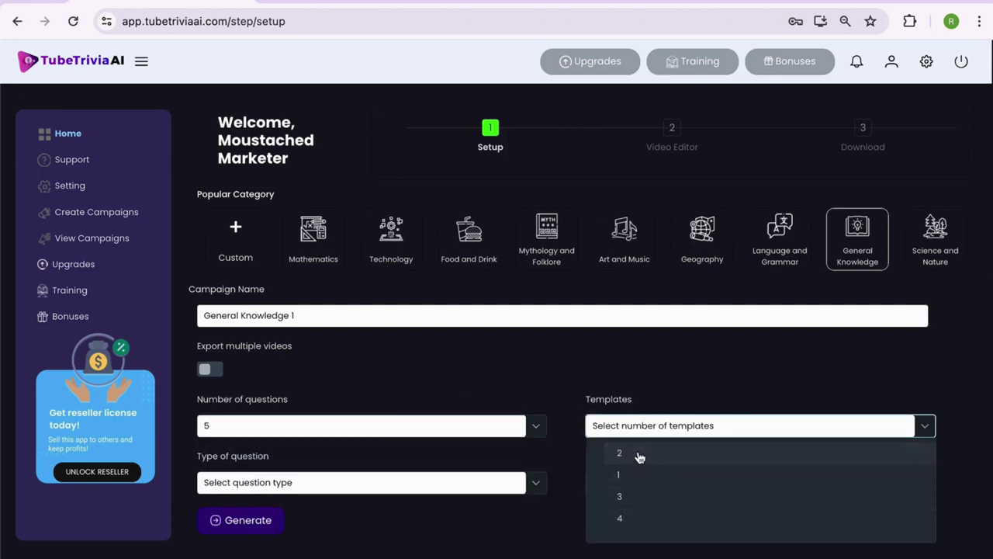
click(629, 496)
Set the question type to Option A,B,C and the difficulty level to Easy, and generate the questions
scroll(405, 361, down, 1)
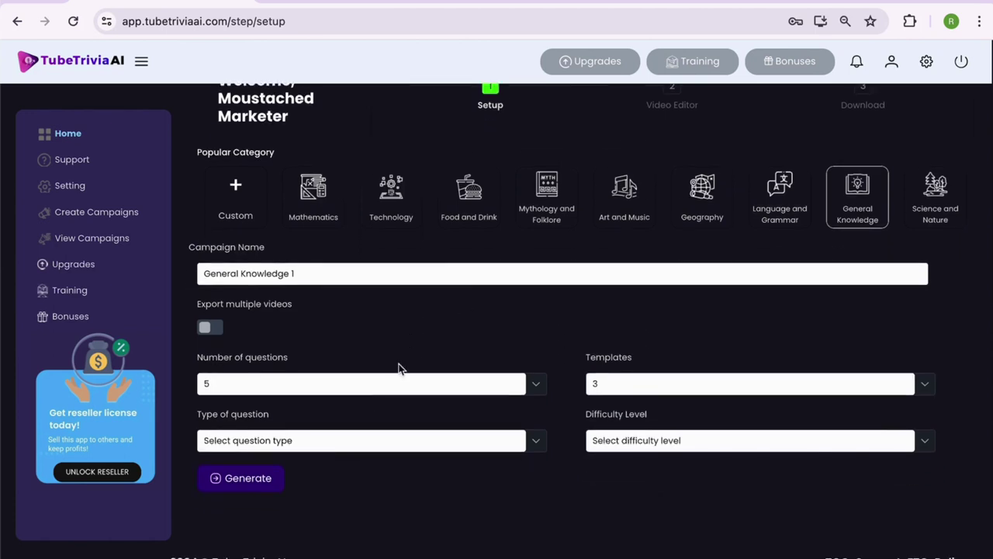
click(336, 448)
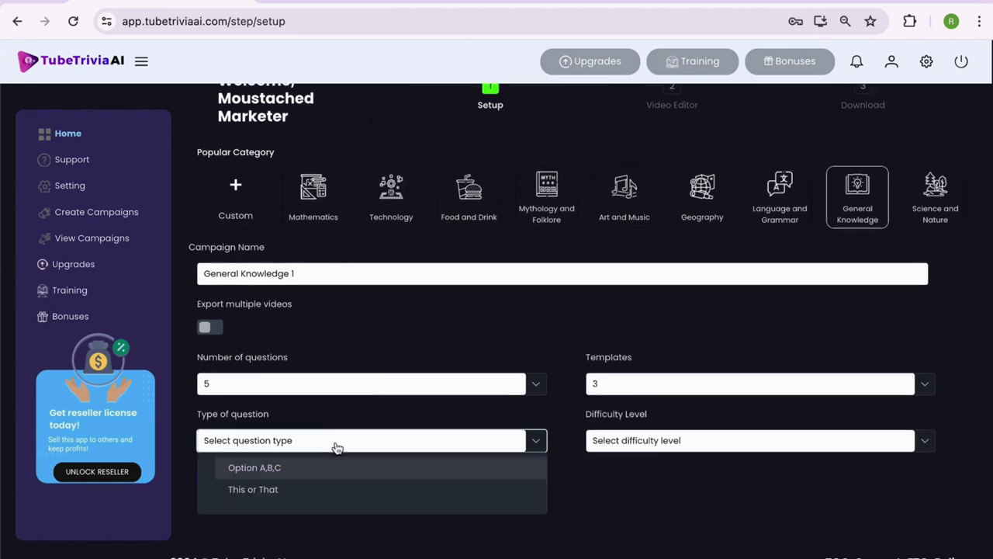
click(289, 467)
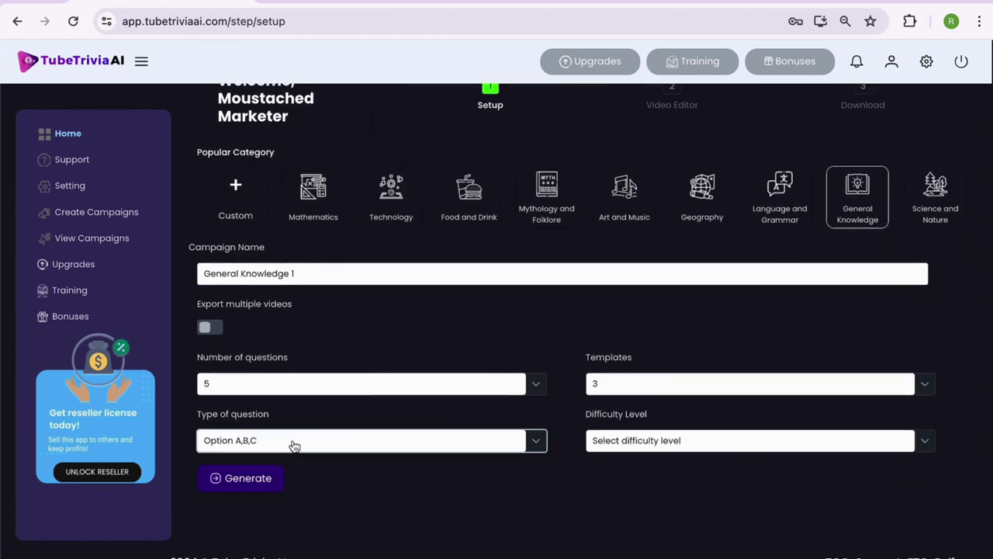
click(290, 445)
click(270, 489)
click(267, 442)
click(267, 467)
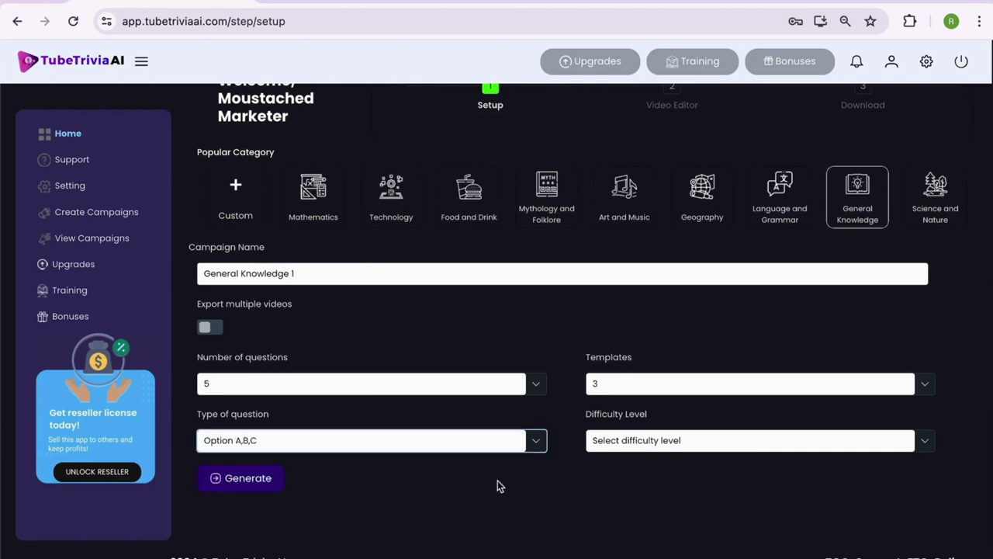
click(646, 443)
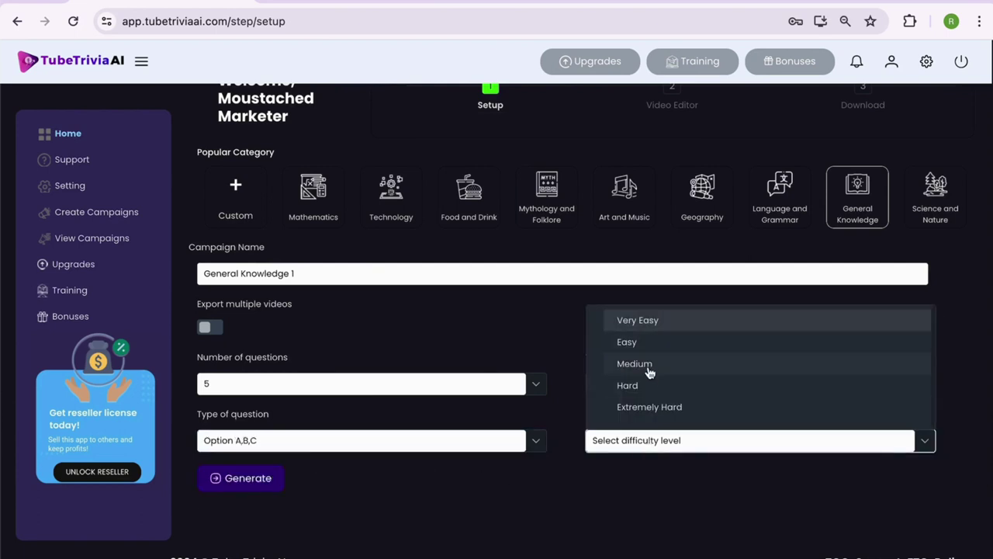
click(651, 344)
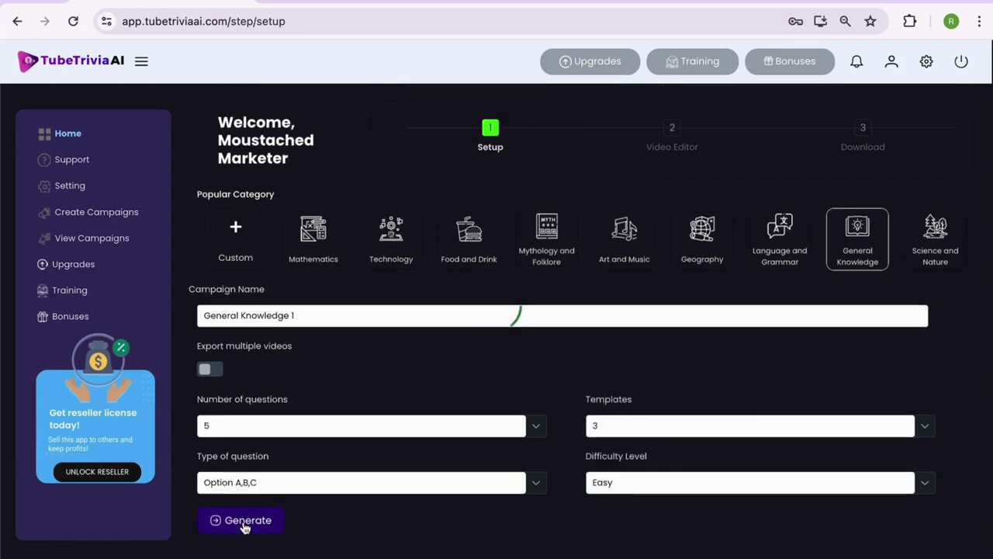
Review the three generated question sets, choose Template3 and continue to the video themes
click(188, 227)
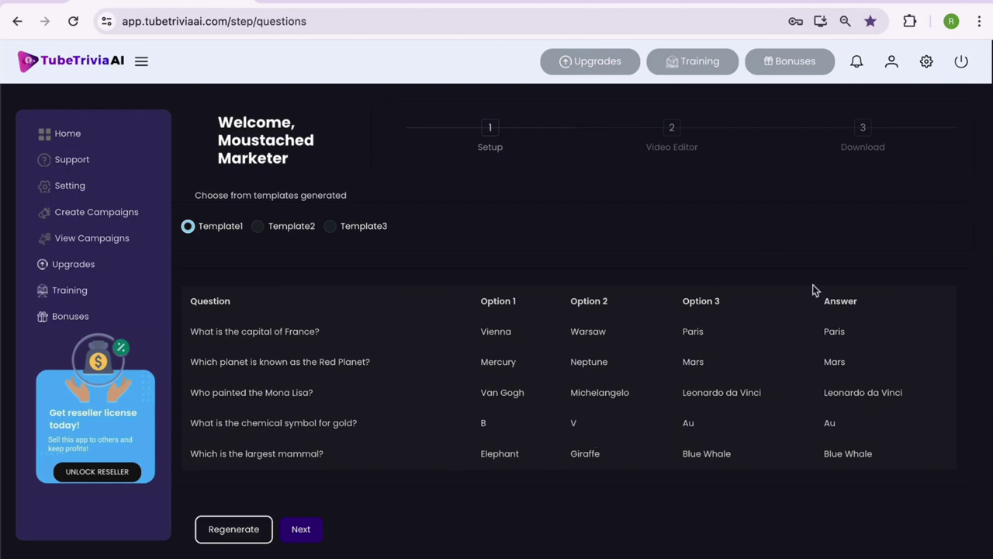
click(259, 226)
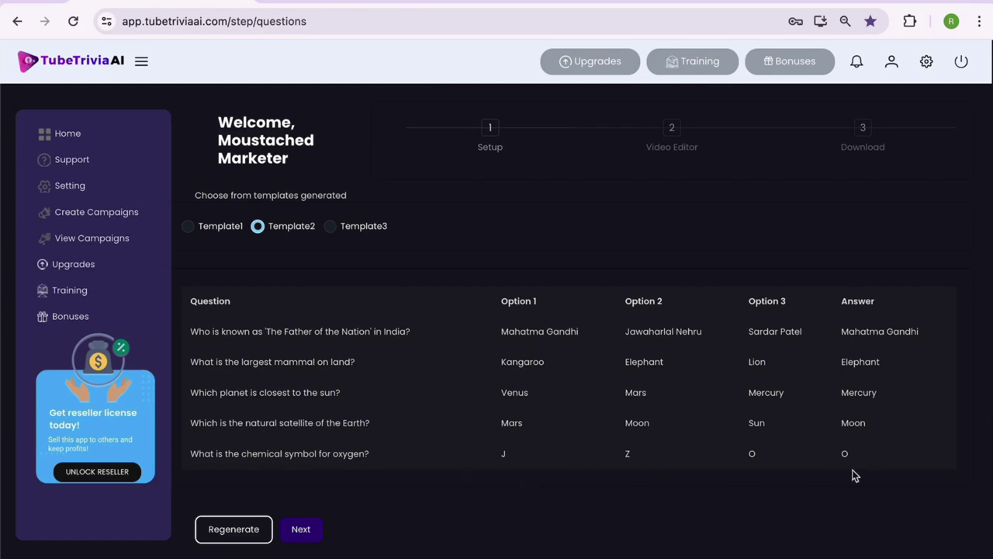
click(330, 227)
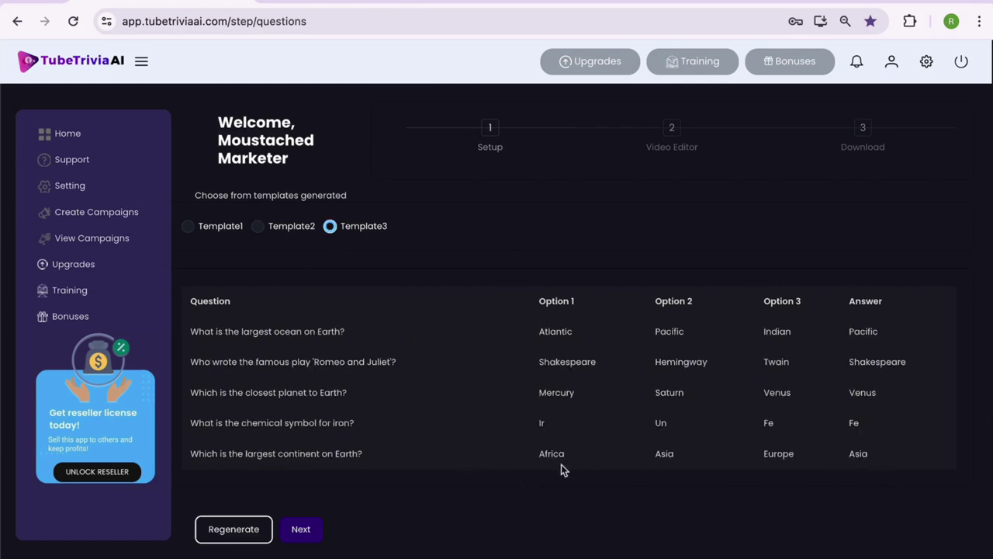
click(299, 529)
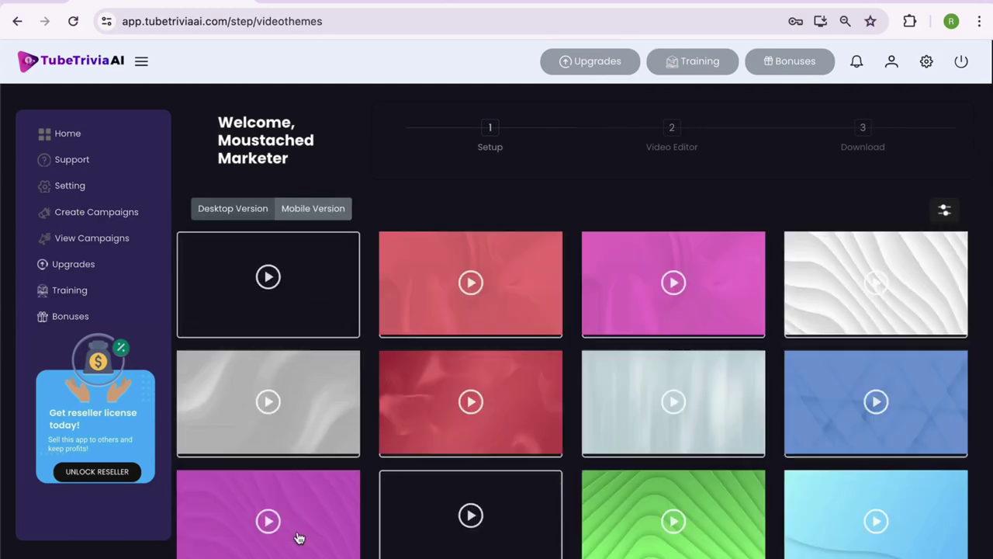
Look over the desktop video themes, switch to the mobile version and look through its portrait themes
scroll(333, 284, down, 1)
scroll(333, 285, down, 2)
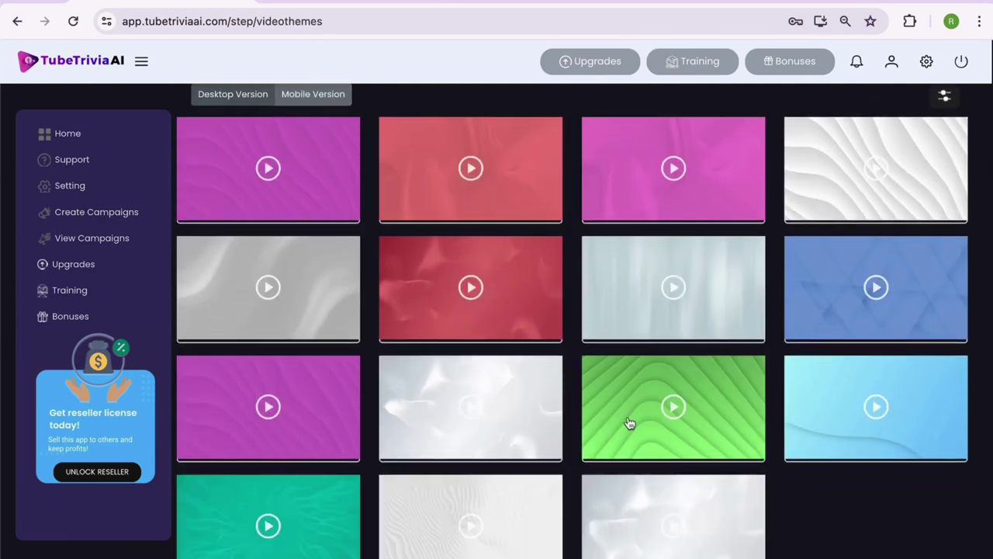
scroll(423, 262, up, 3)
click(299, 196)
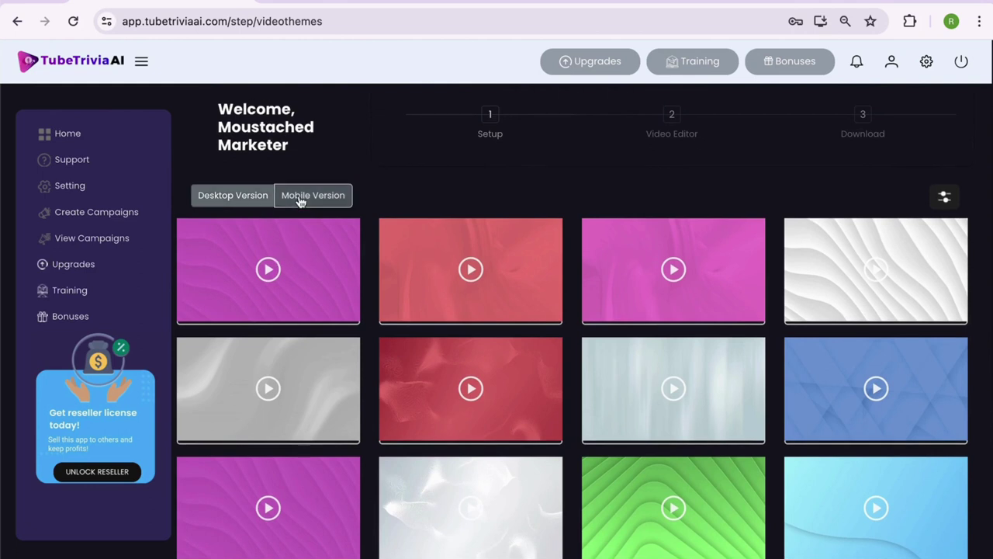
scroll(361, 373, down, 10)
scroll(359, 373, down, 12)
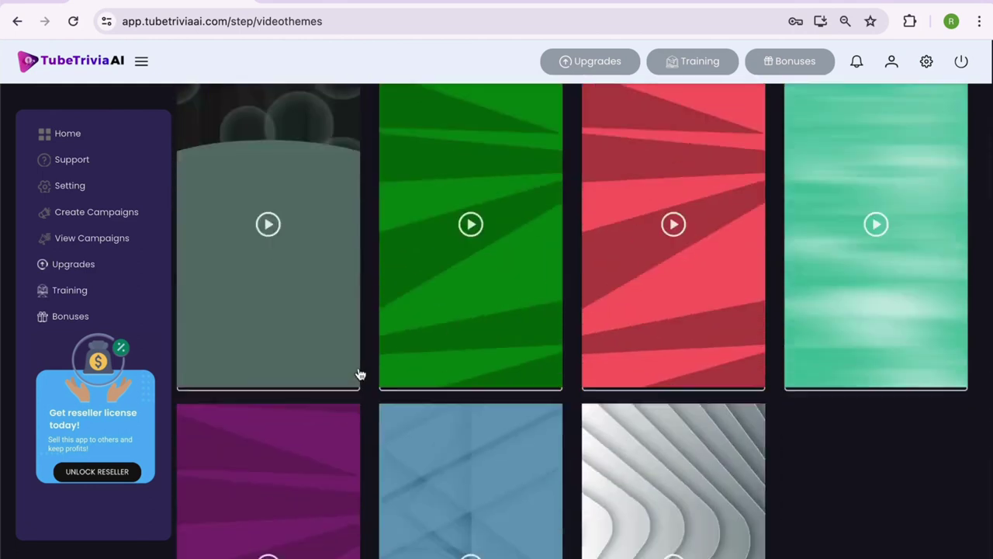
scroll(359, 373, up, 20)
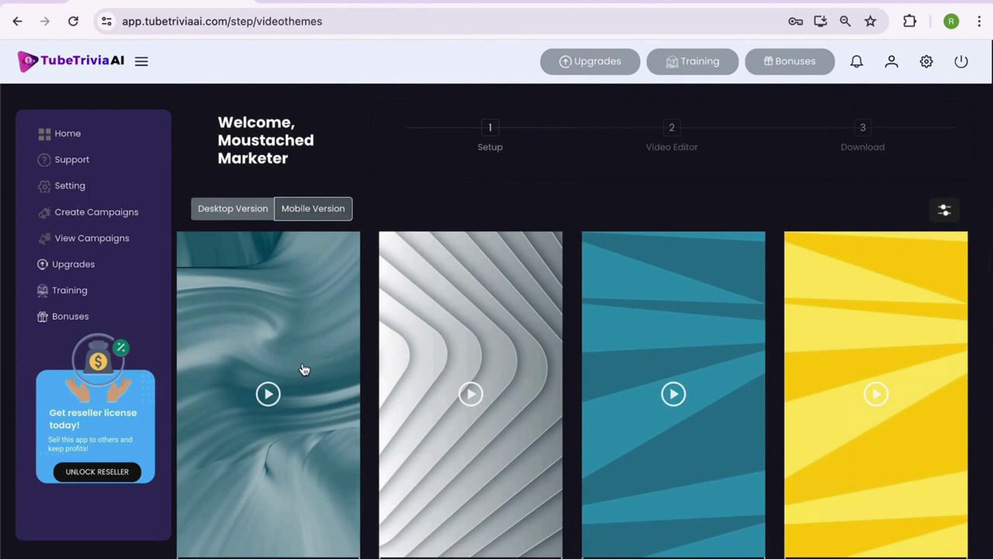
Play previews of several mobile themes, including the grey curved, blue, yellow and dark green bubble designs, and return to the theme list
click(302, 367)
click(393, 462)
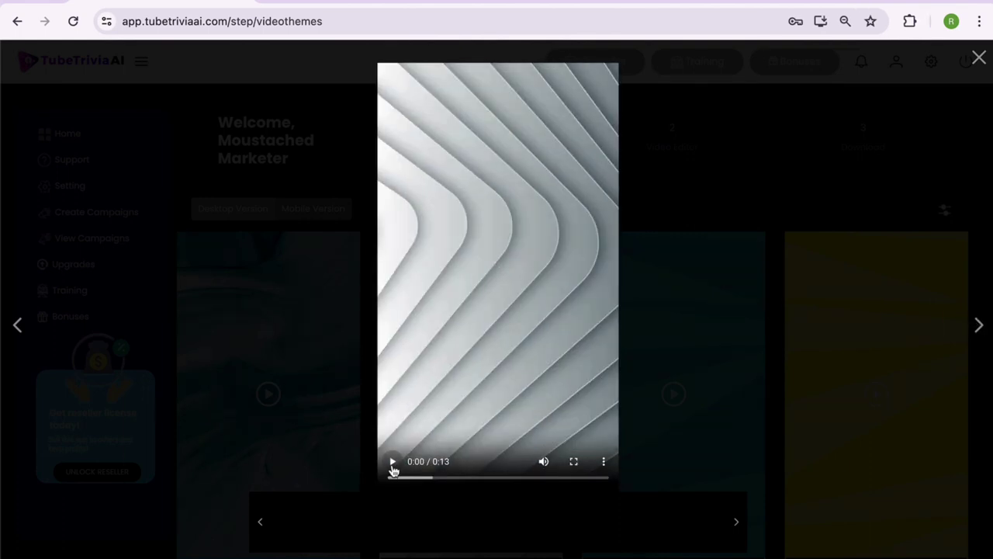
click(392, 462)
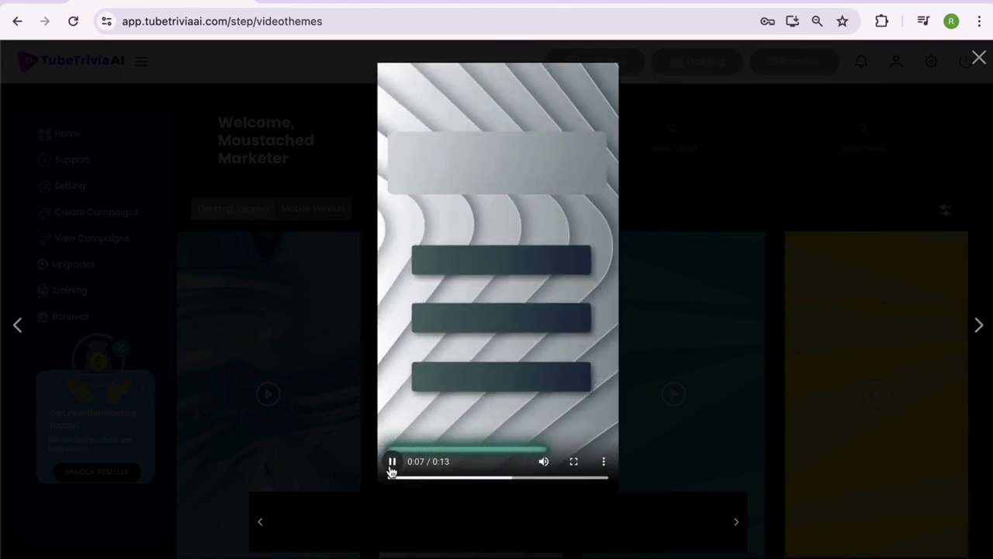
click(979, 325)
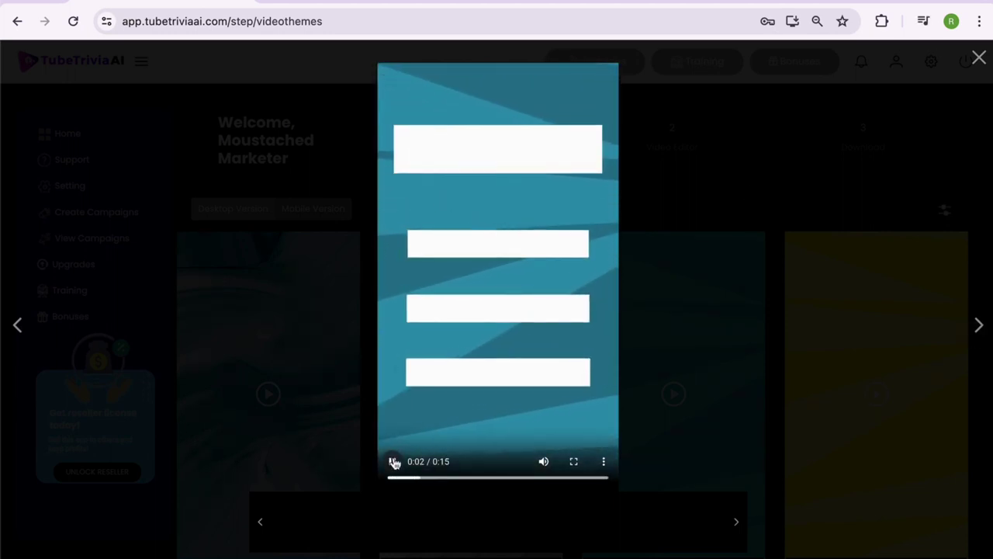
click(977, 323)
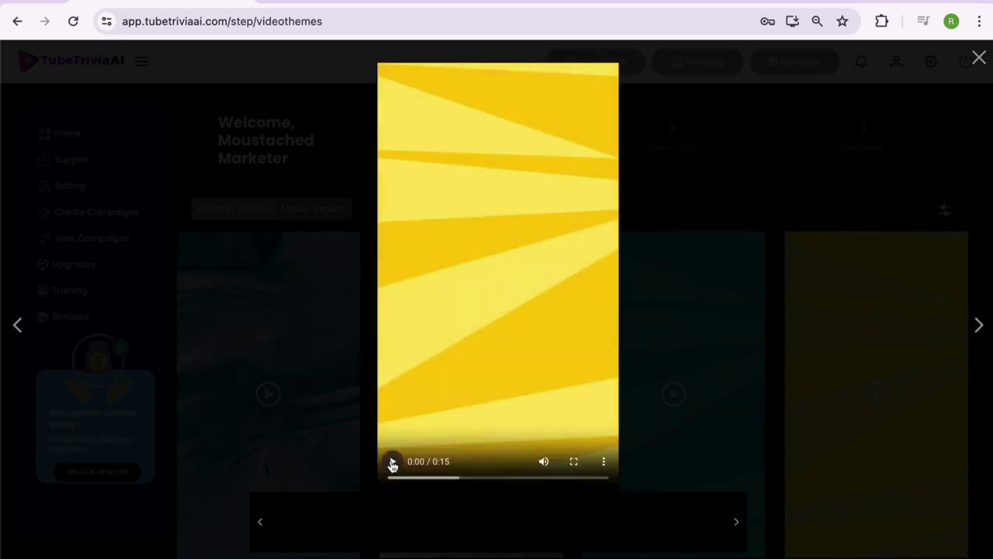
click(393, 462)
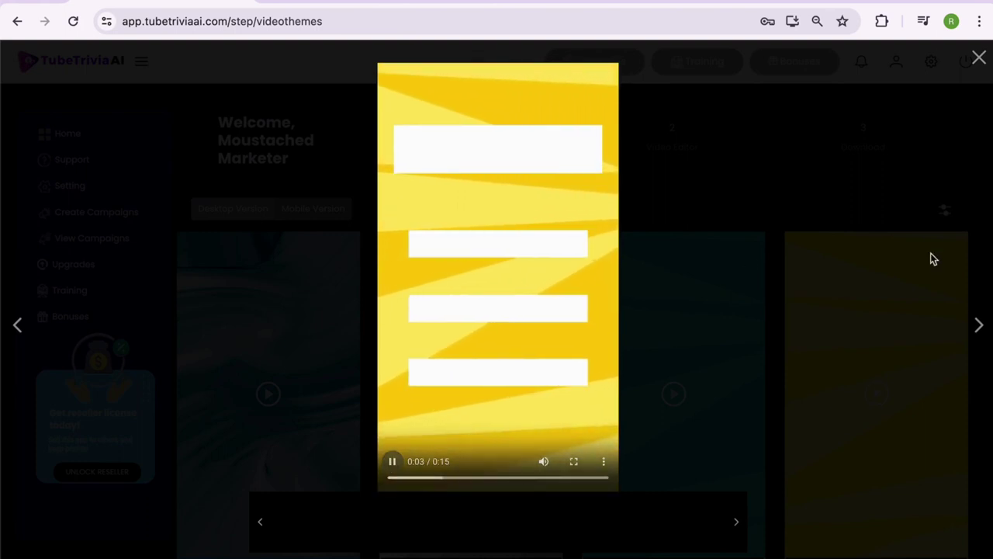
click(979, 324)
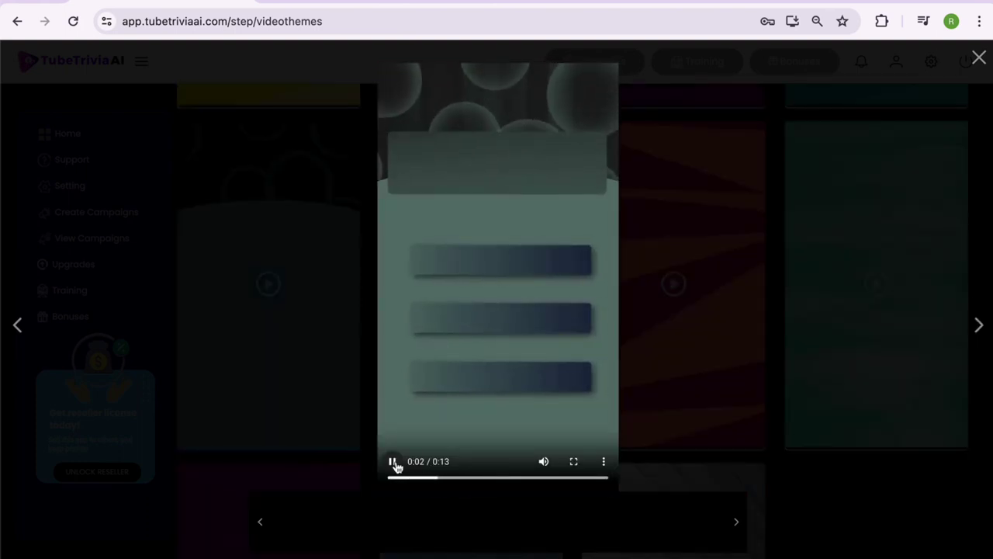
click(977, 59)
scroll(391, 311, down, 5)
scroll(463, 375, up, 2)
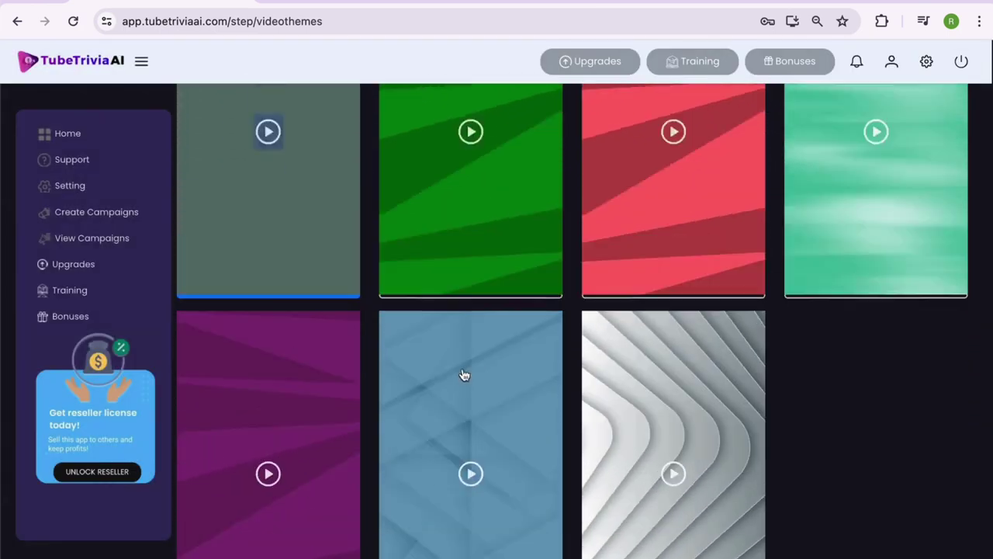
scroll(463, 375, up, 10)
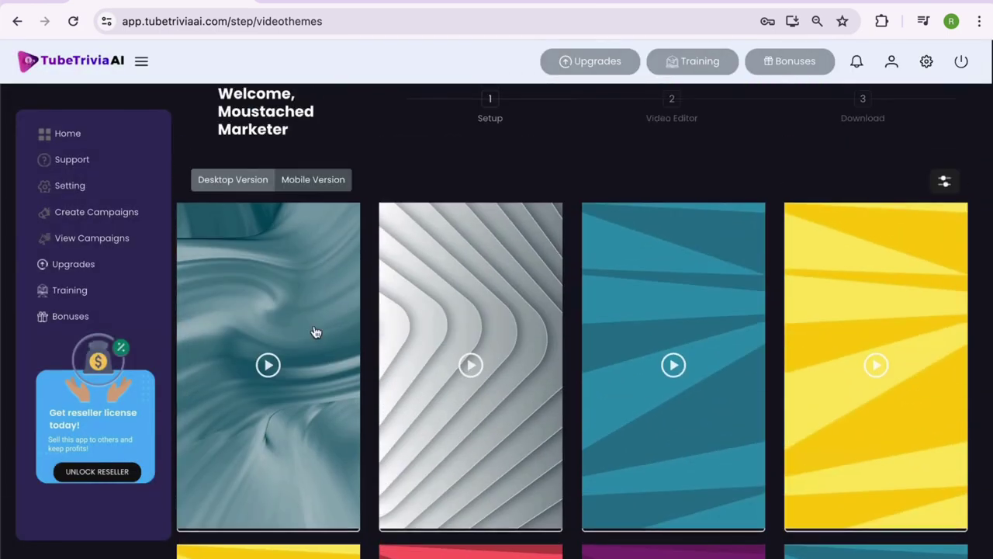
Preview the teal swirl mobile theme and select it for the quiz video, continuing to the video editor
click(316, 332)
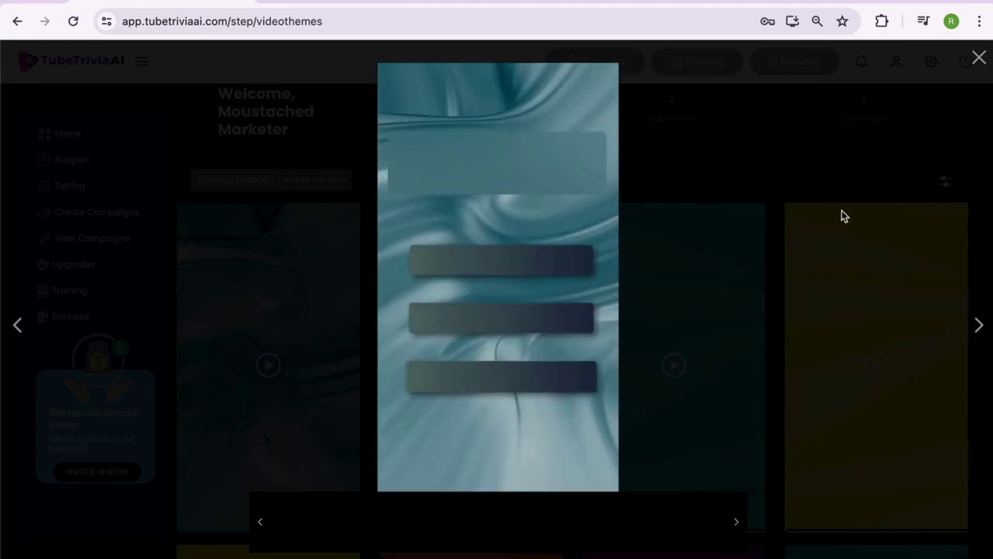
click(979, 58)
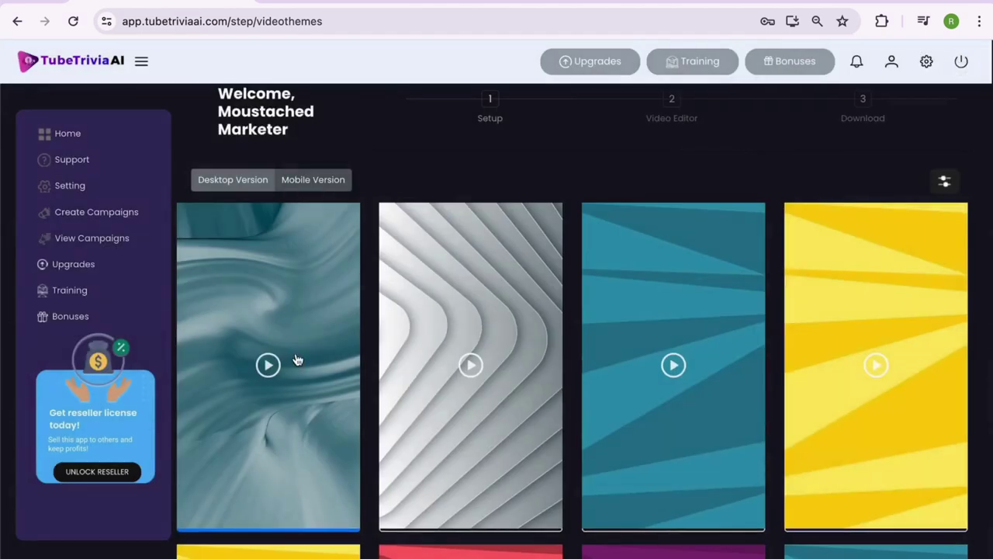
scroll(297, 359, down, 10)
click(197, 443)
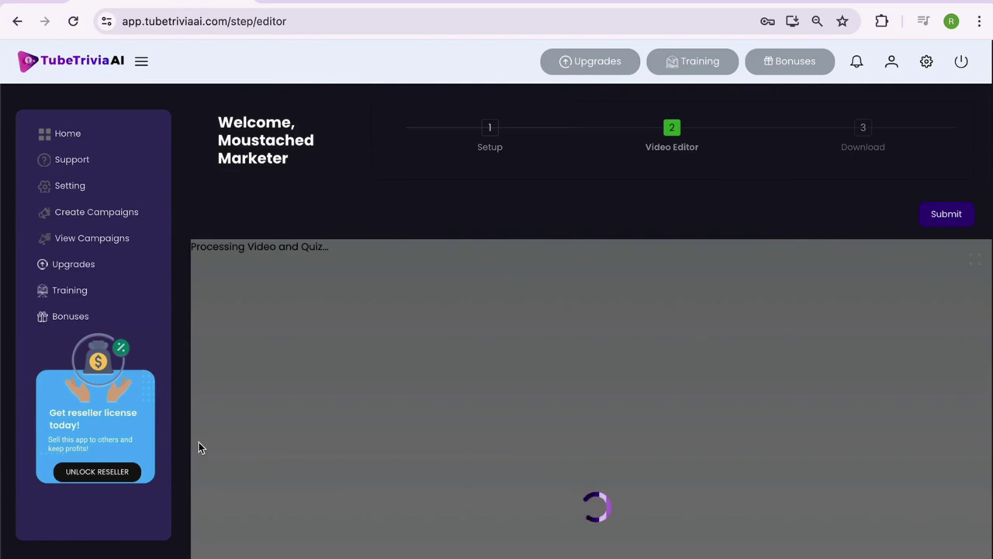
scroll(549, 318, down, 2)
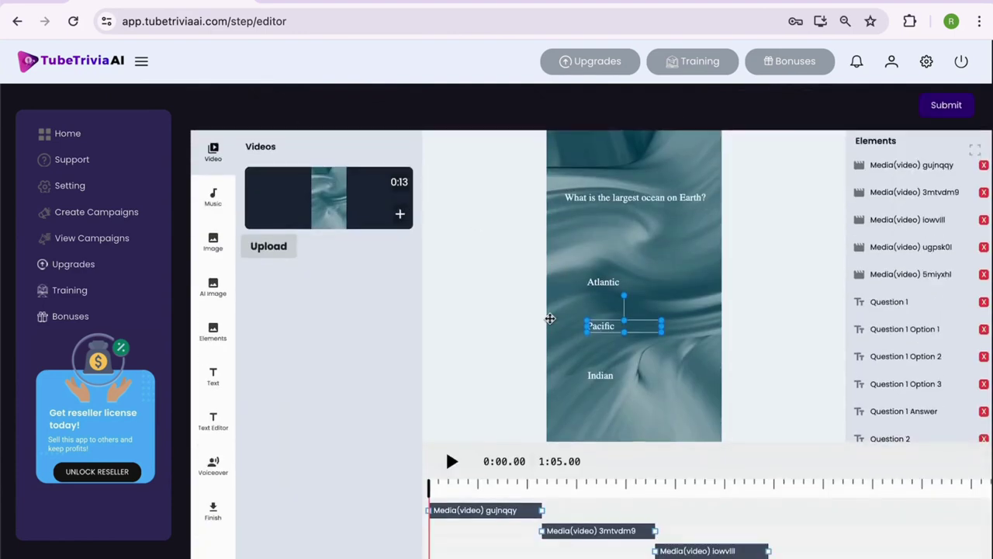
Play the first few seconds of the quiz video and inspect the first question's text and its three option texts
scroll(550, 319, up, 1)
click(452, 478)
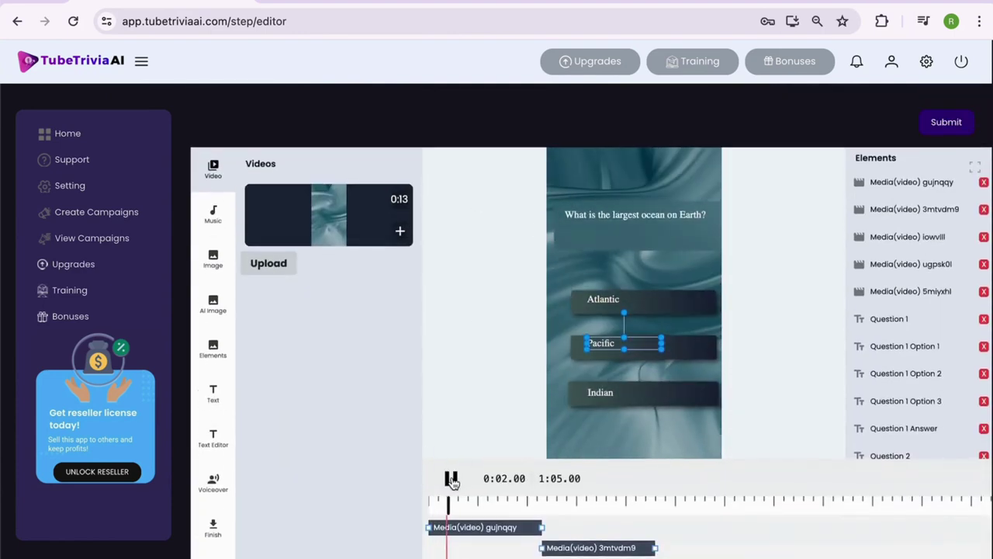
click(452, 478)
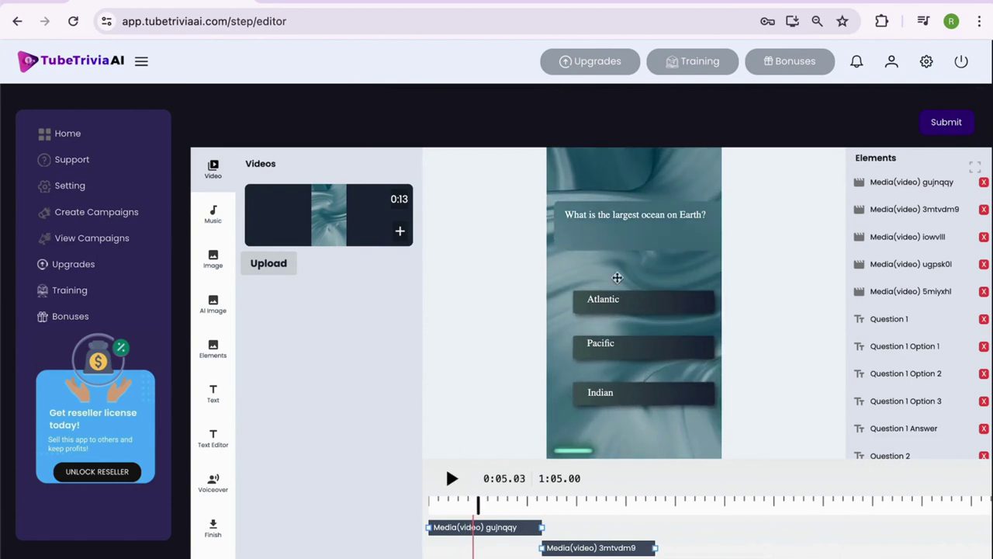
click(599, 217)
click(602, 301)
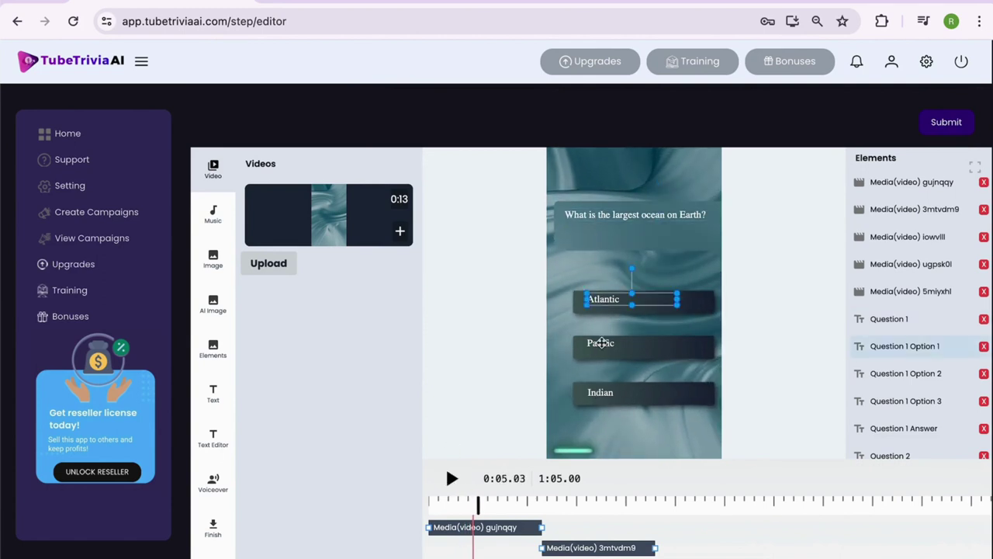
click(602, 343)
click(601, 392)
click(614, 214)
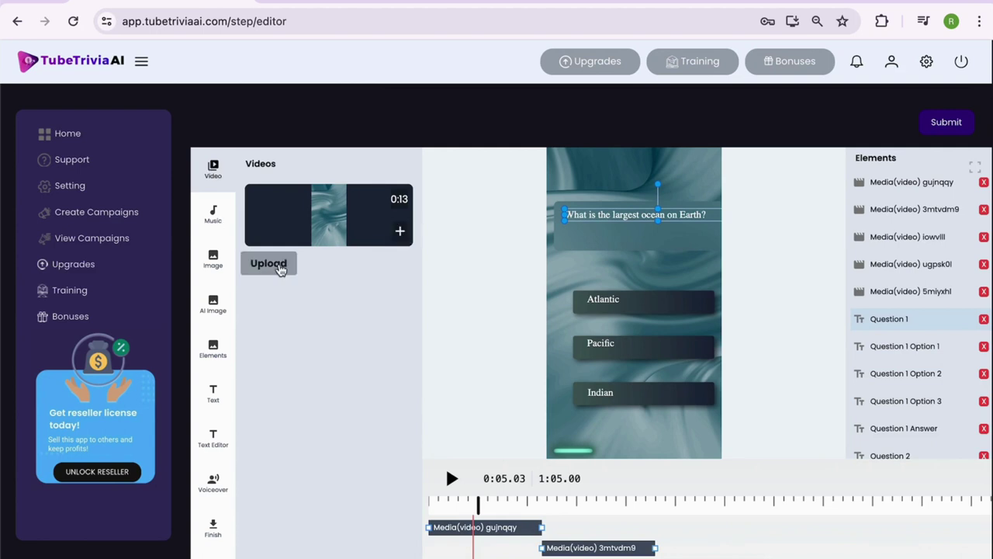
Set the music volume to High and look through the available audio tracks
click(218, 219)
click(329, 205)
click(310, 238)
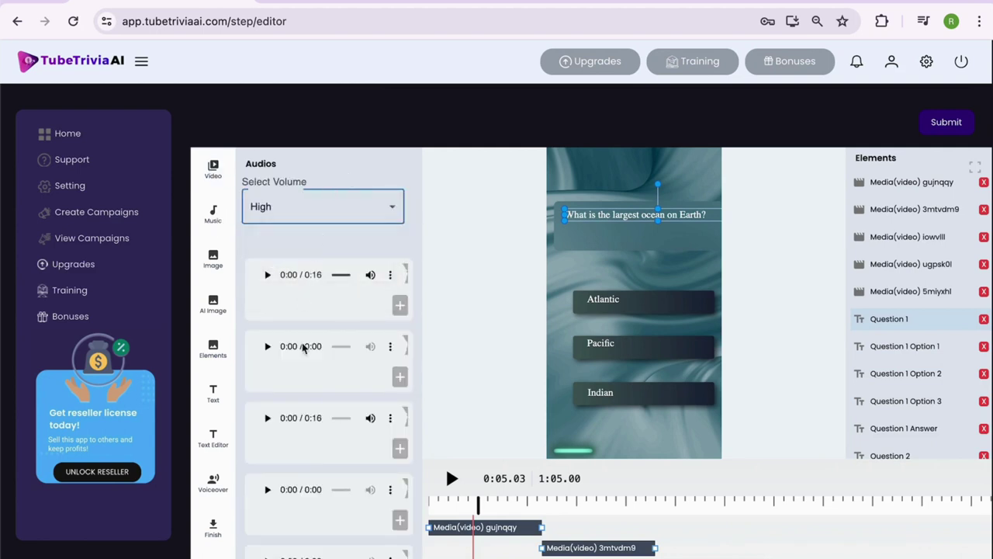
scroll(304, 371, down, 3)
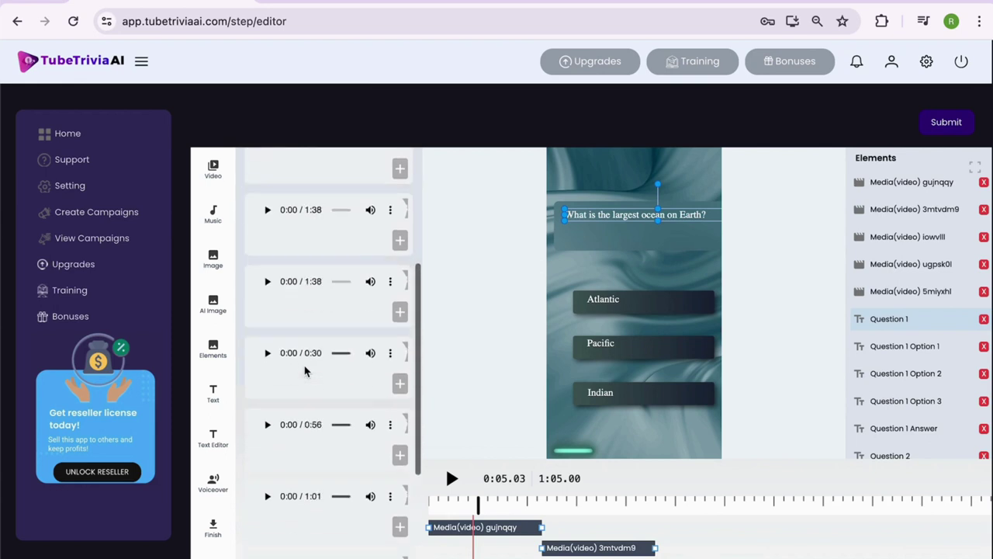
Look over the image upload and the AI image generation settings for resolution, art style, mood and quality
click(215, 262)
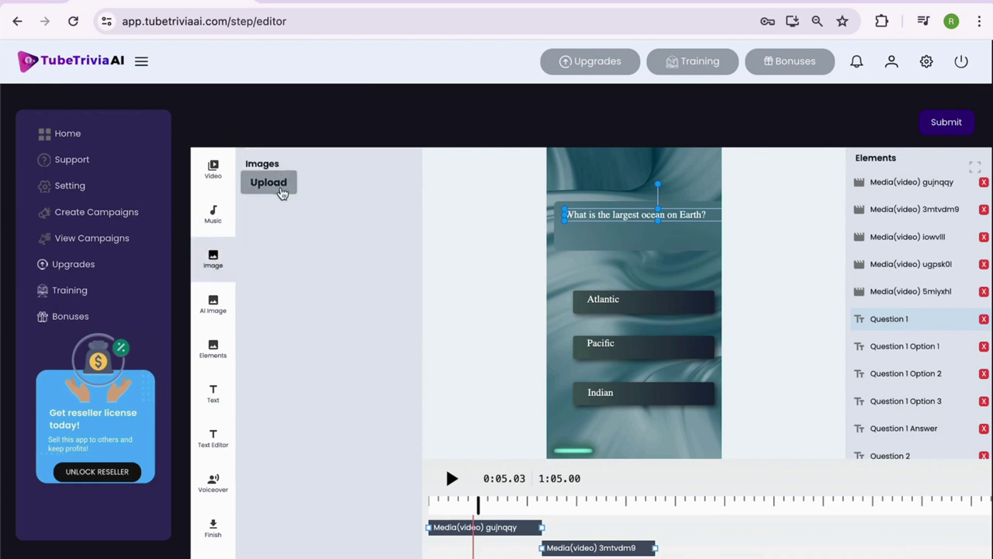
click(214, 304)
click(286, 193)
click(291, 226)
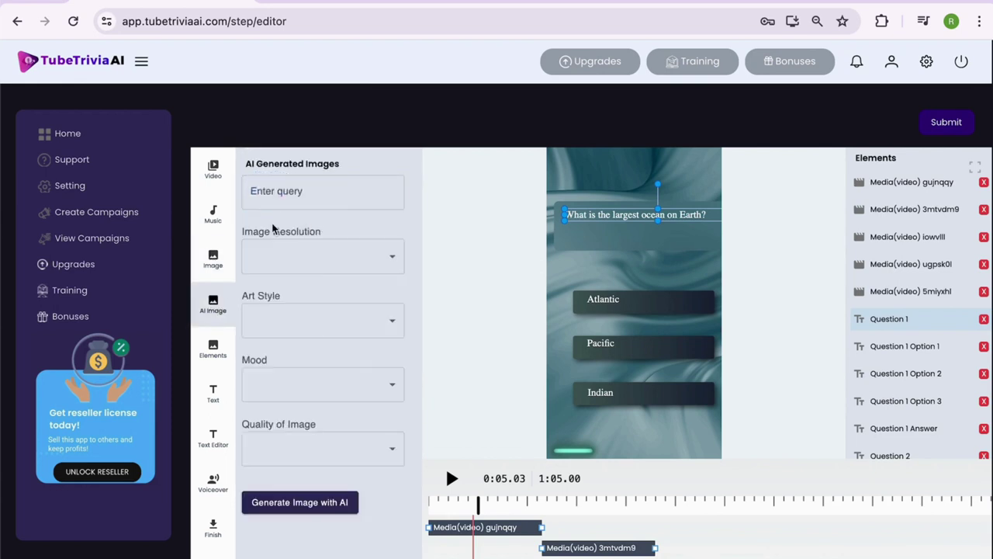
click(272, 262)
click(294, 317)
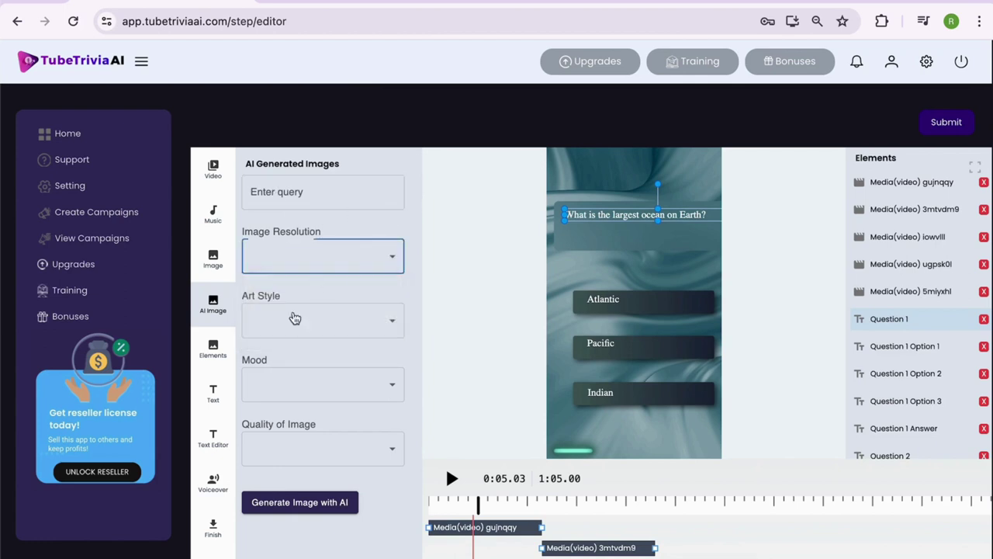
click(295, 320)
click(348, 332)
click(326, 384)
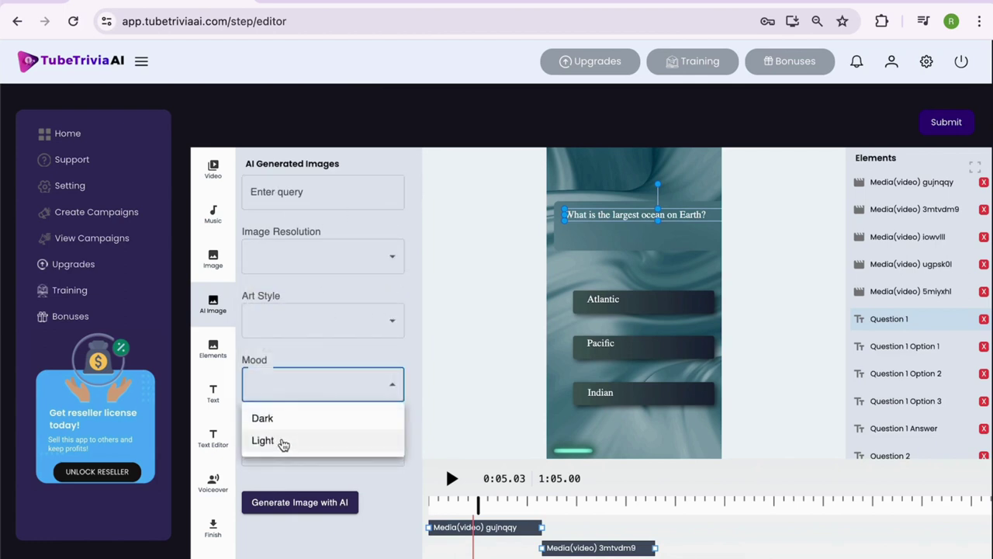
click(376, 357)
click(302, 450)
Add the red split-tail arrow element, place it between the question and the Atlantic option, and look through the remaining elements
click(214, 350)
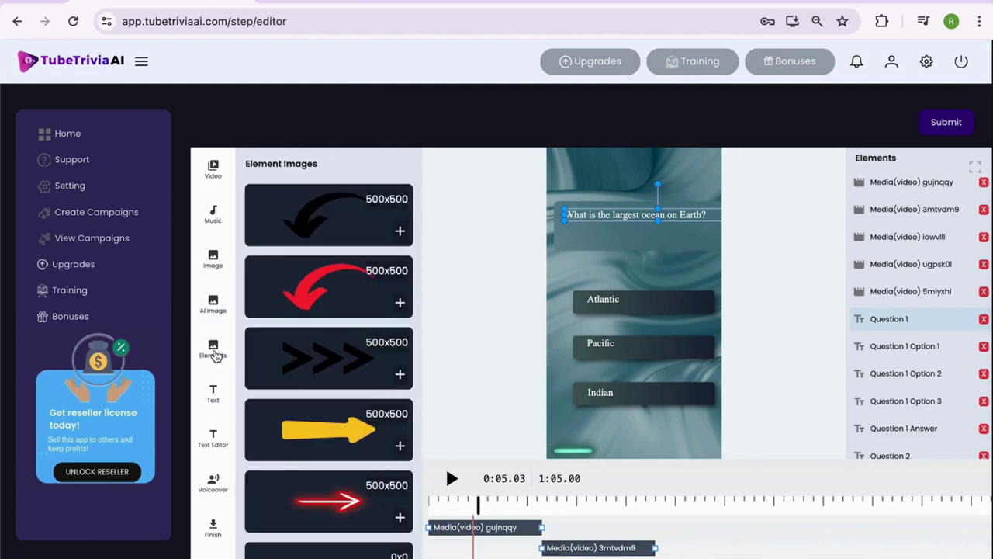
scroll(305, 372, down, 8)
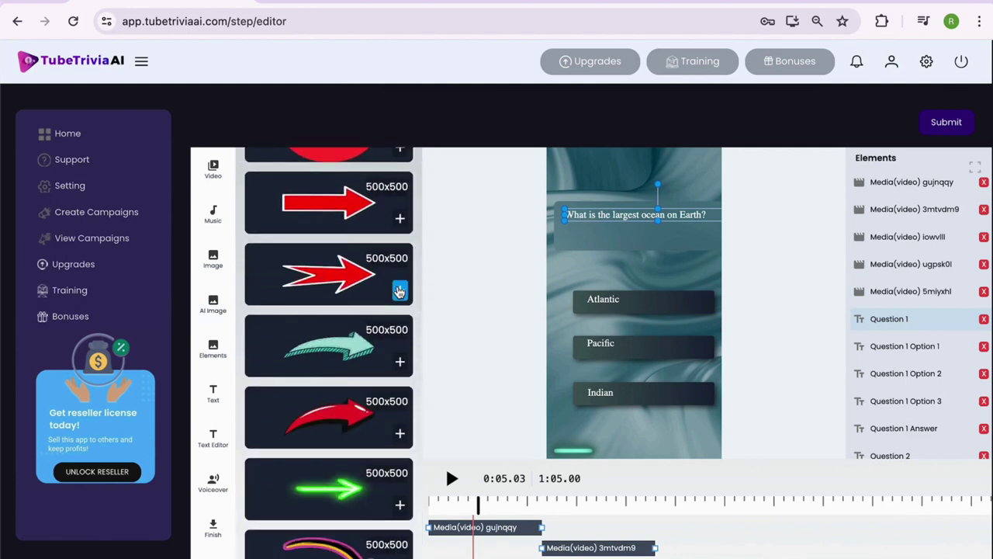
click(399, 291)
drag(612, 166, 636, 257)
scroll(630, 320, up, 1)
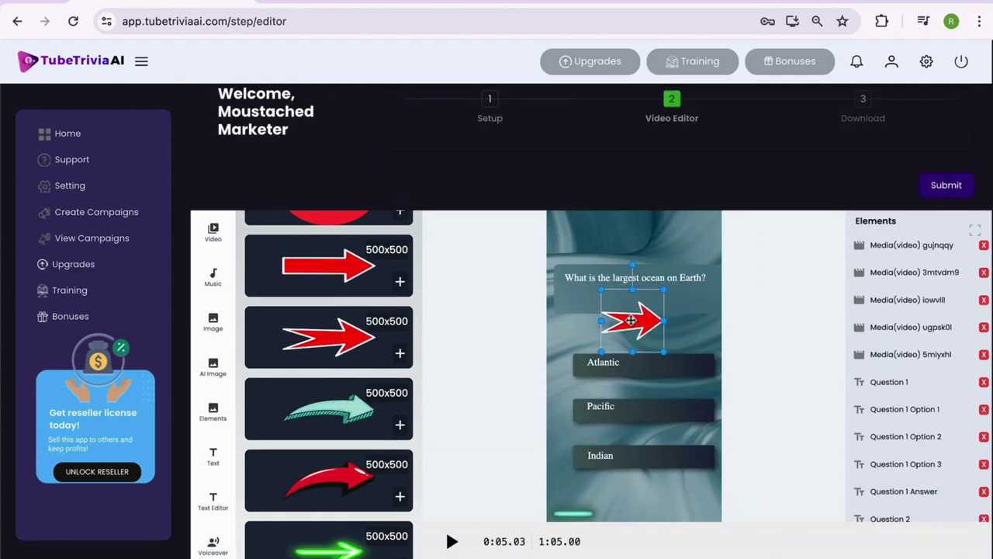
scroll(260, 358, down, 15)
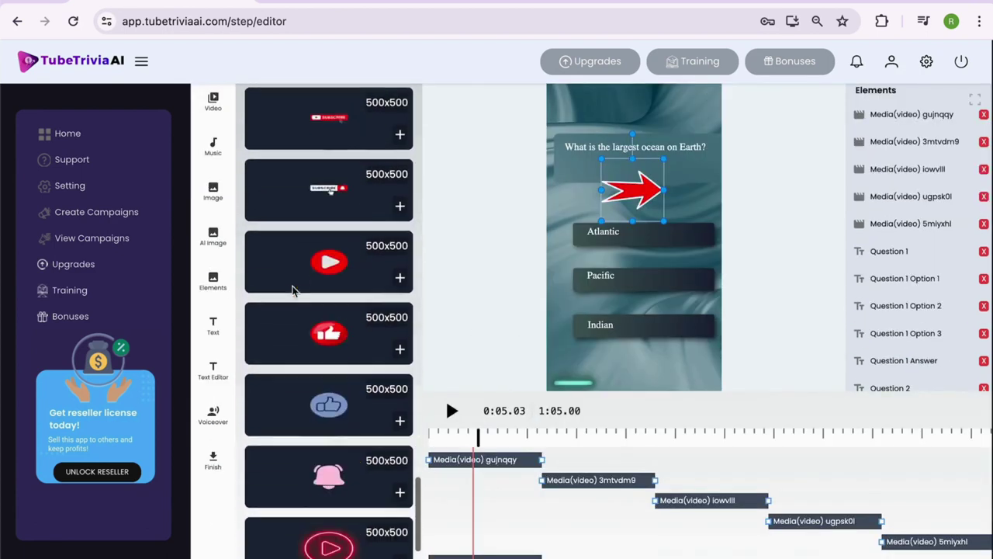
Add a Title text above the question, change it to "GK Trivia" and widen its box to fit one line
click(213, 327)
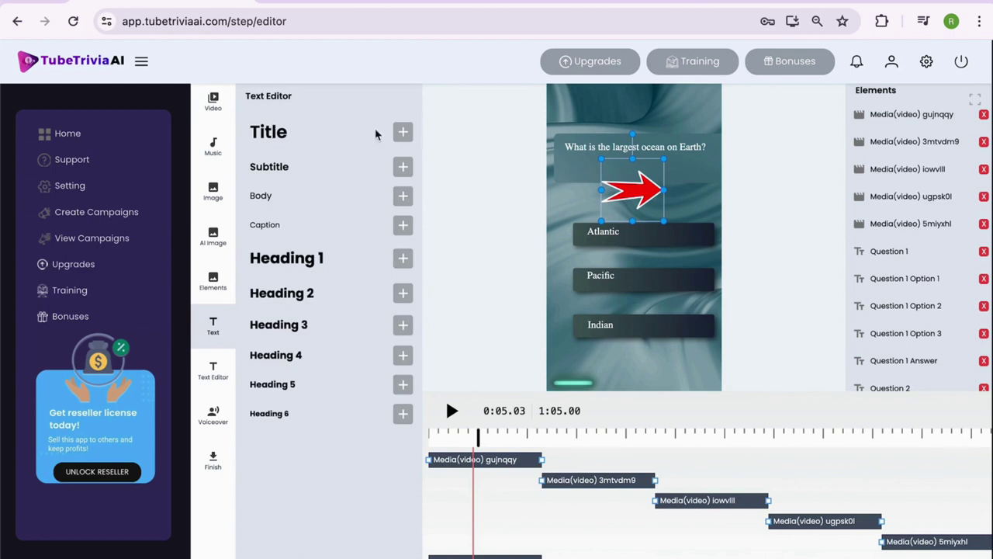
click(403, 133)
drag(571, 91, 630, 105)
scroll(629, 109, up, 1)
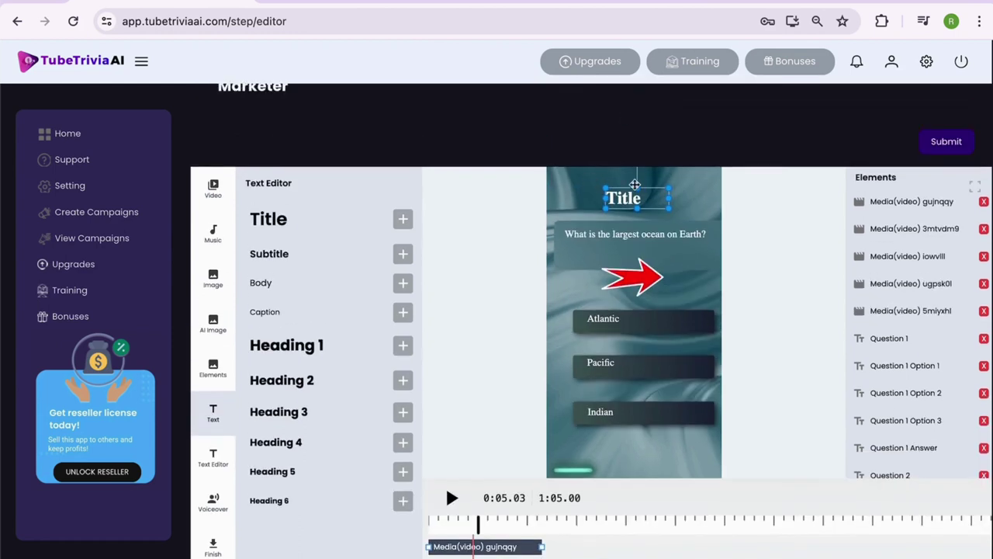
double_click(627, 197)
text(GK T)
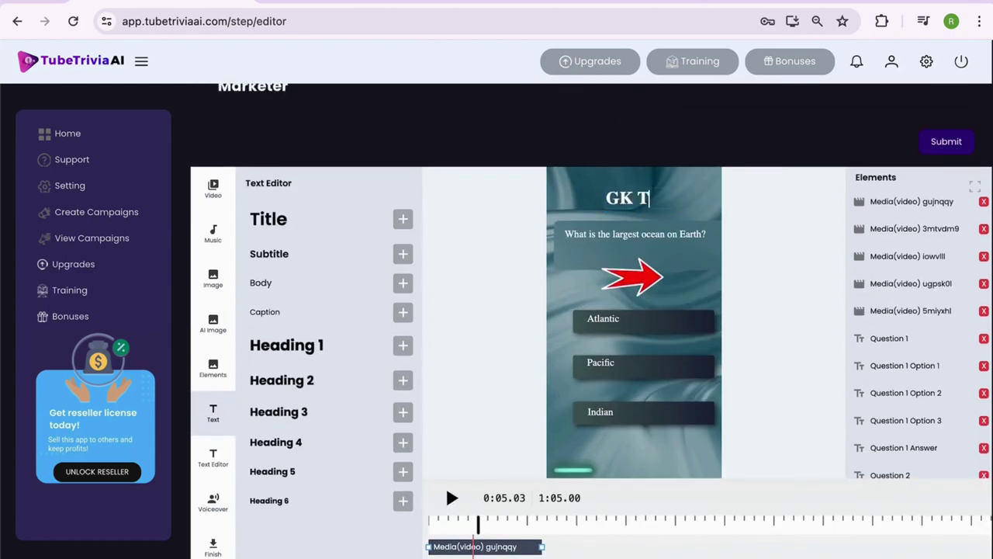
text(rviai)
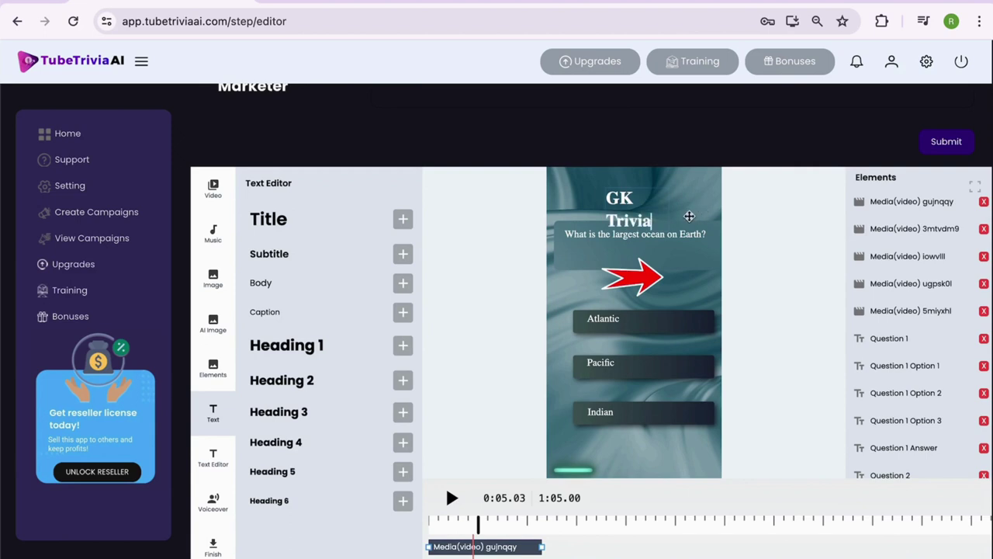
drag(671, 210, 694, 209)
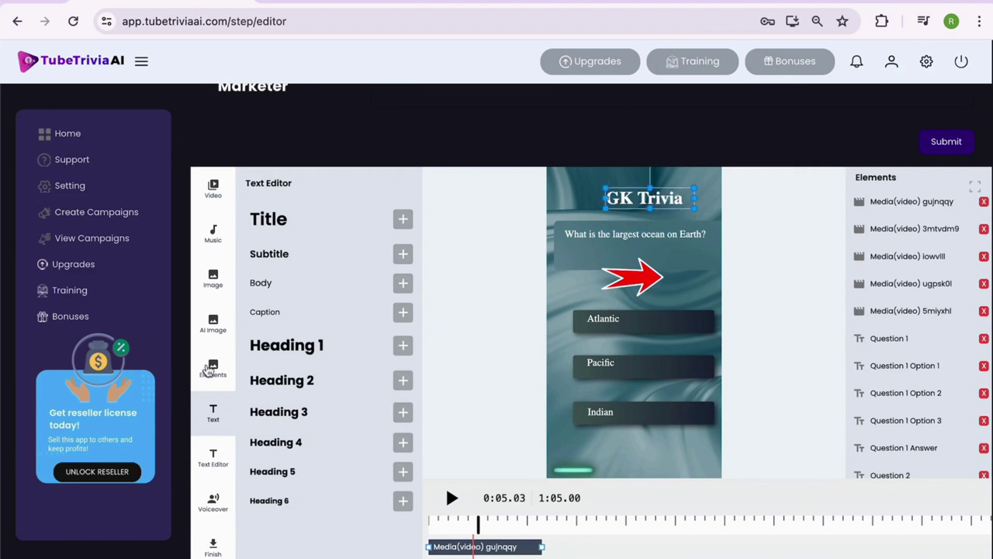
Set the GK Trivia title's font family to Poppins and its font weight to 700
click(214, 458)
click(288, 229)
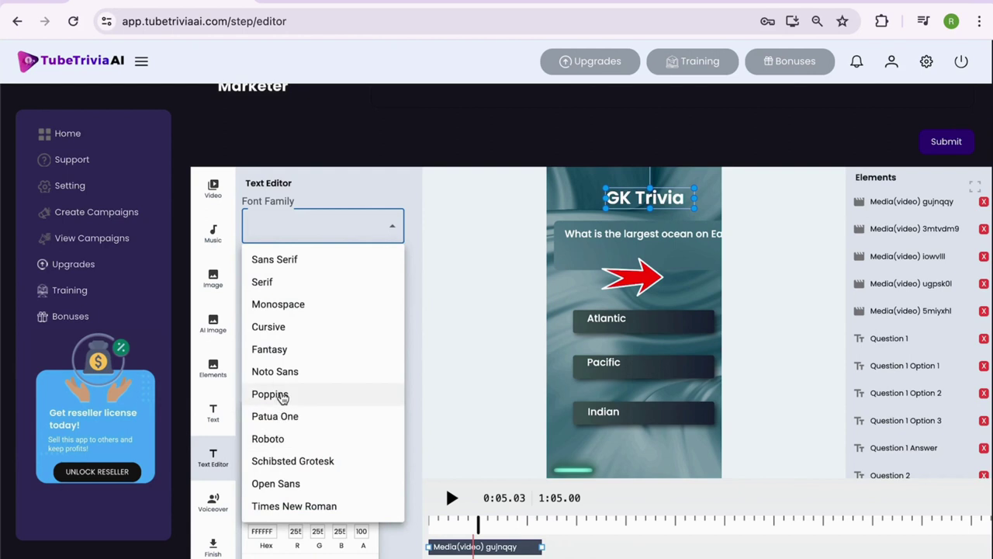
click(282, 396)
click(339, 286)
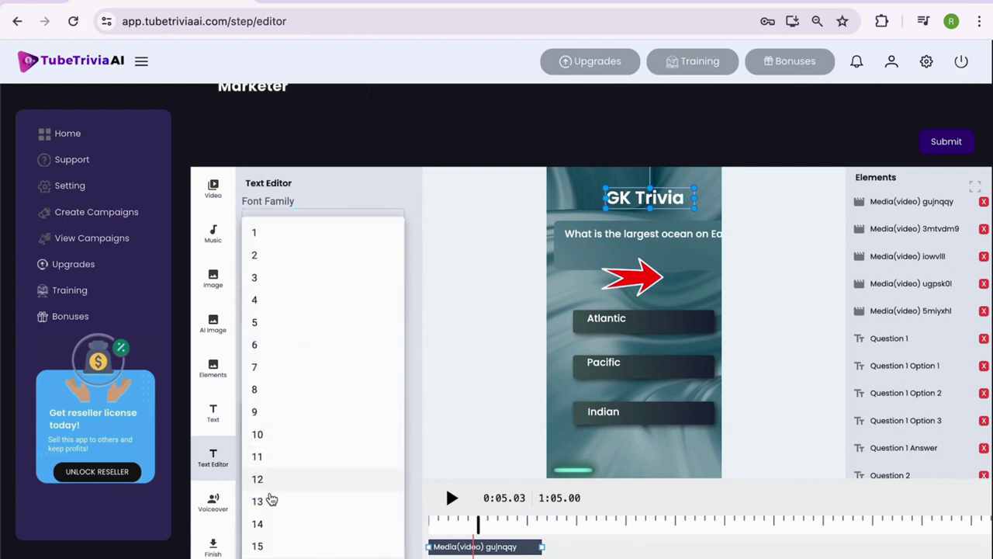
click(418, 235)
click(299, 357)
scroll(290, 310, down, 4)
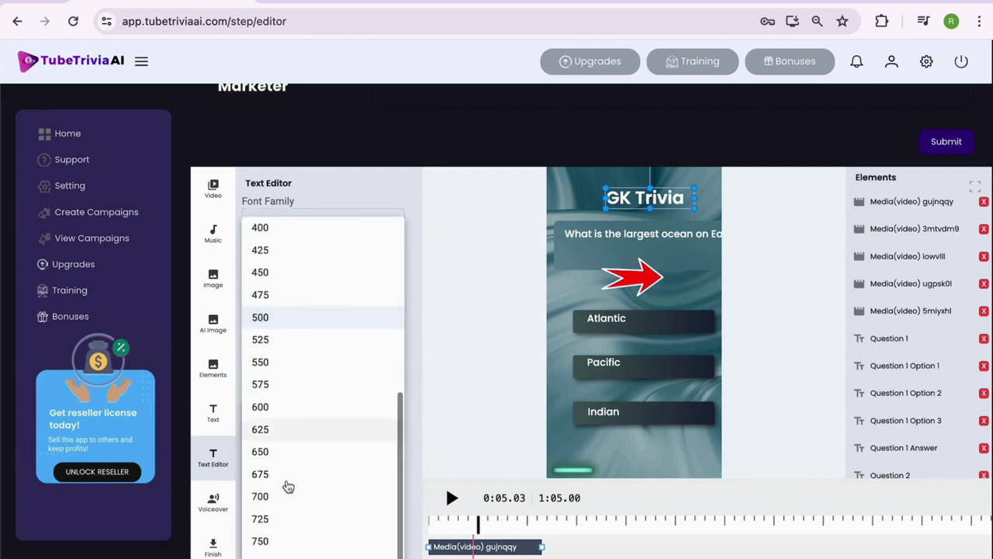
click(281, 498)
Try a purple fill (9013FE) on the GK Trivia title
scroll(357, 399, down, 1)
click(346, 417)
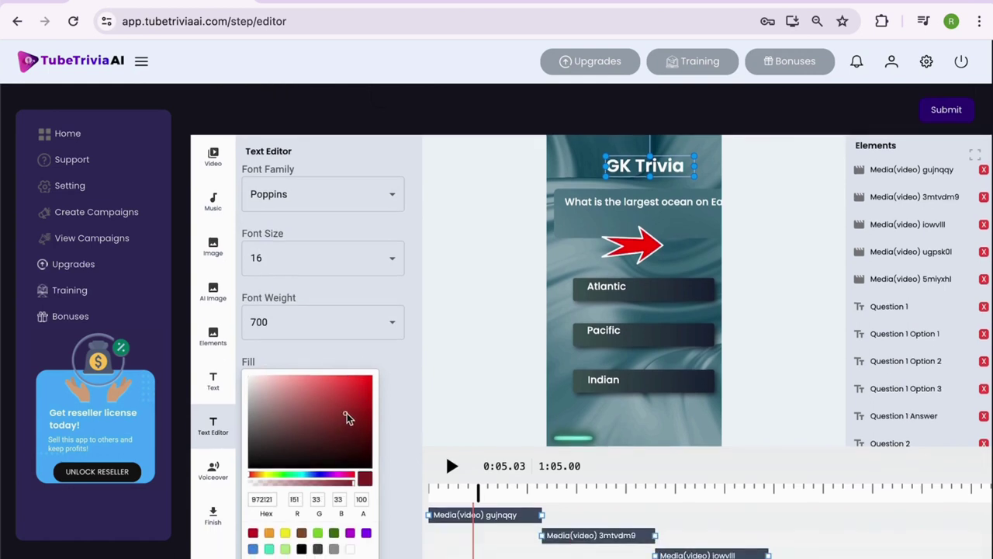
click(367, 535)
scroll(388, 465, down, 1)
click(263, 527)
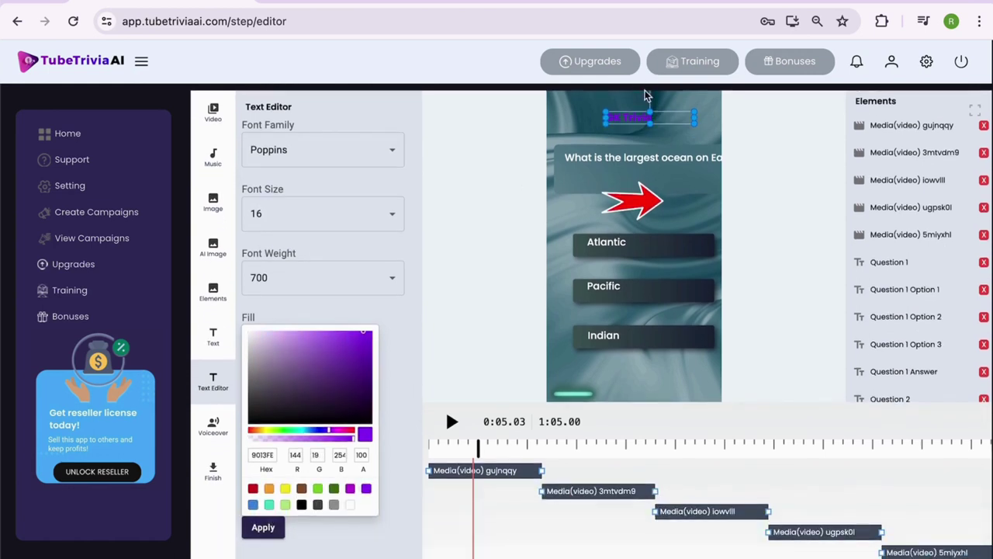
Give the GK Trivia title a yellow fill (F8E71C) and font size 50, and centre it above the question
click(285, 488)
click(263, 527)
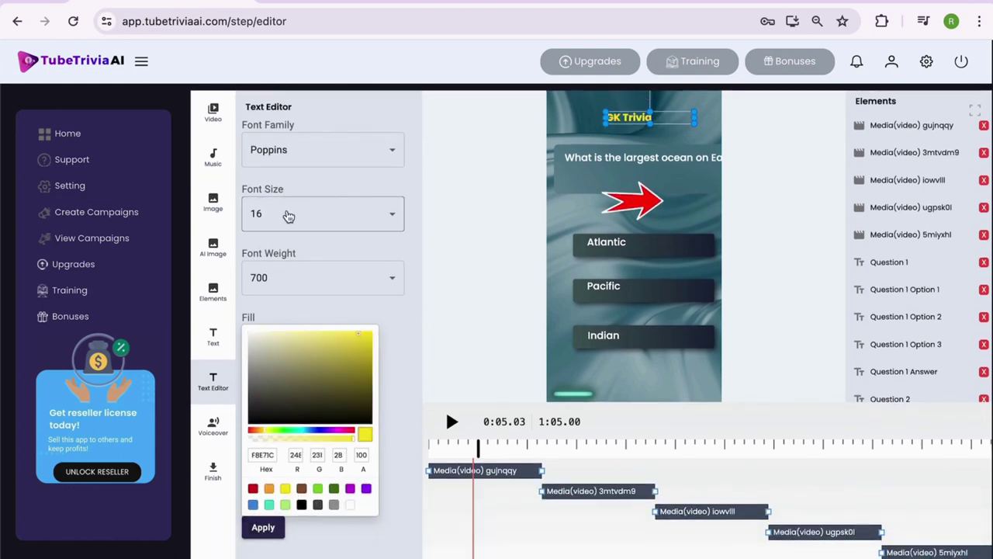
click(286, 214)
scroll(279, 465, down, 12)
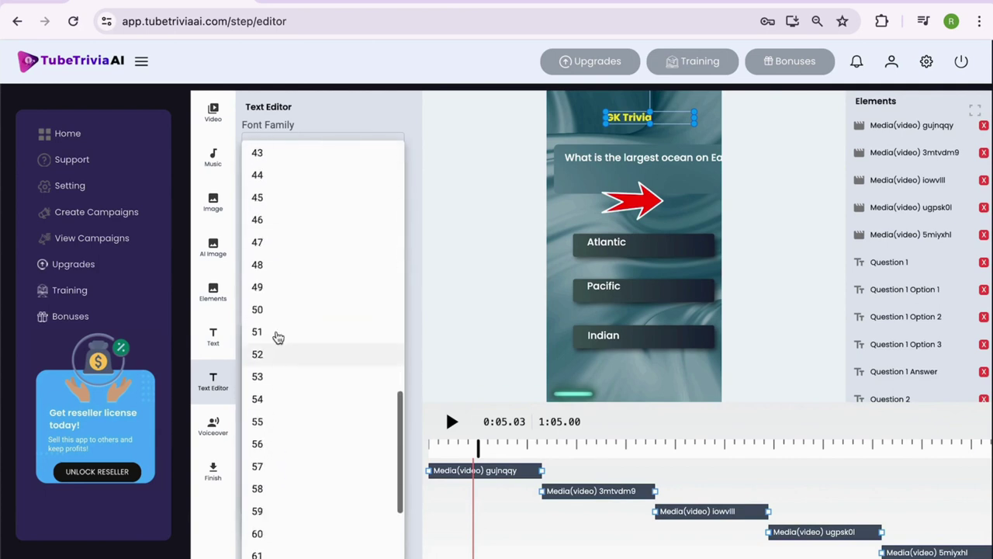
click(277, 303)
click(261, 529)
drag(605, 152, 552, 147)
Fit the 'Romeo and Juliet' question text inside its question box and look through the timeline tracks
click(451, 421)
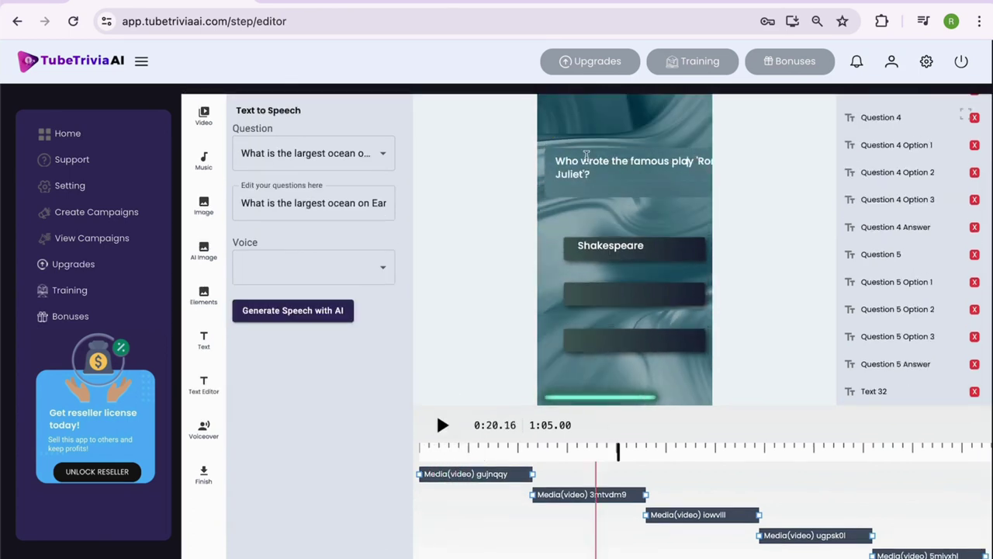
drag(562, 168, 595, 176)
scroll(612, 497, down, 5)
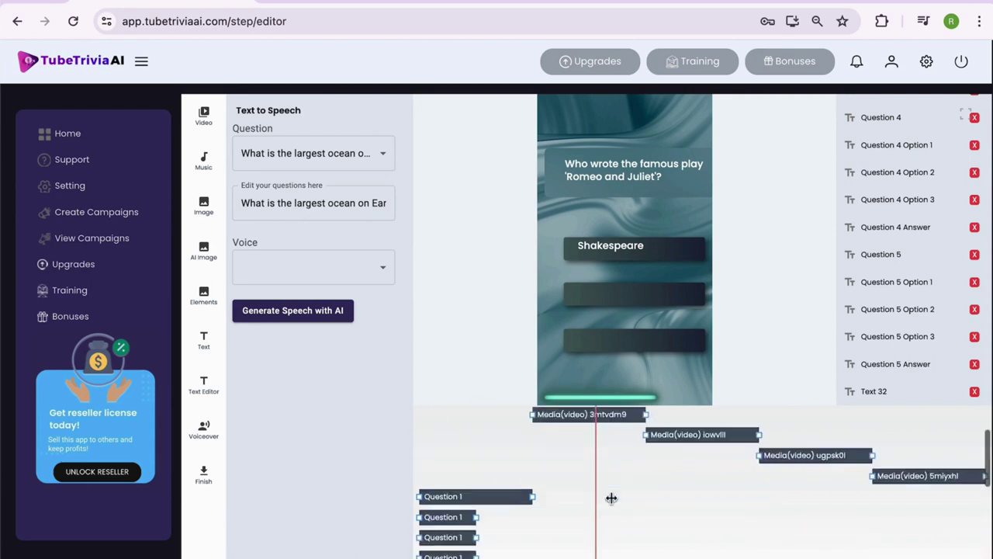
scroll(611, 498, down, 4)
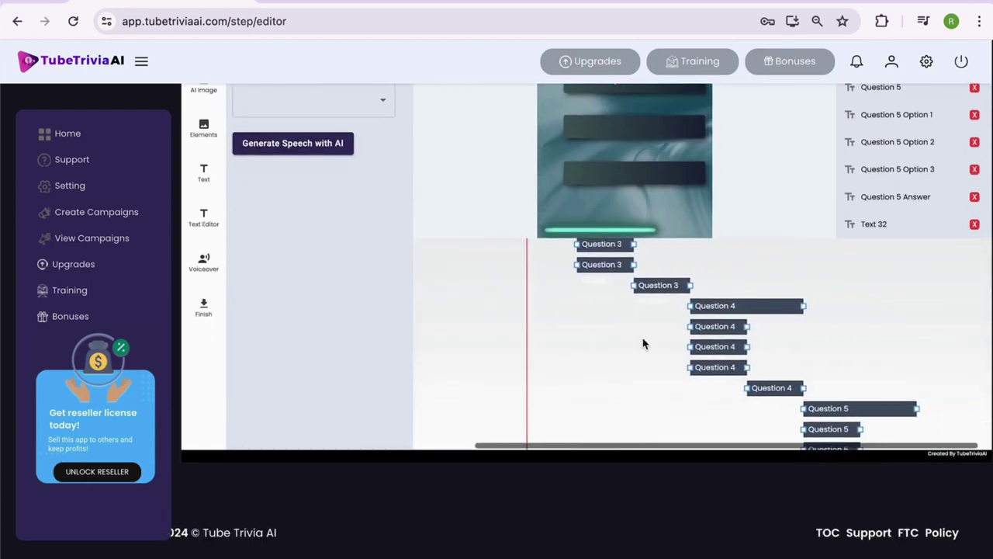
scroll(644, 343, left, 3)
scroll(528, 359, up, 5)
scroll(528, 359, left, 2)
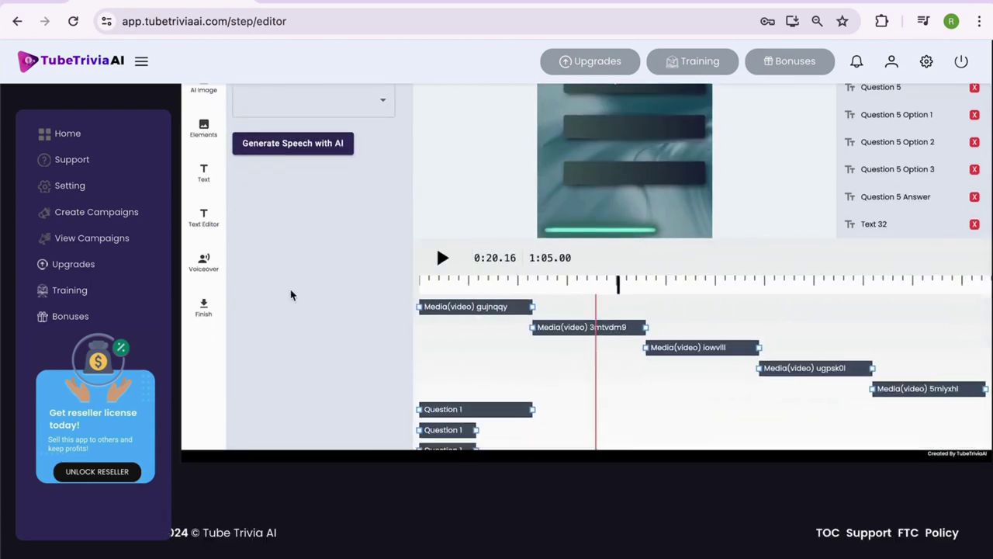
Choose the largest-ocean question for text to speech and end its text with a period instead of the comma after "Indian"
scroll(290, 290, up, 3)
click(319, 208)
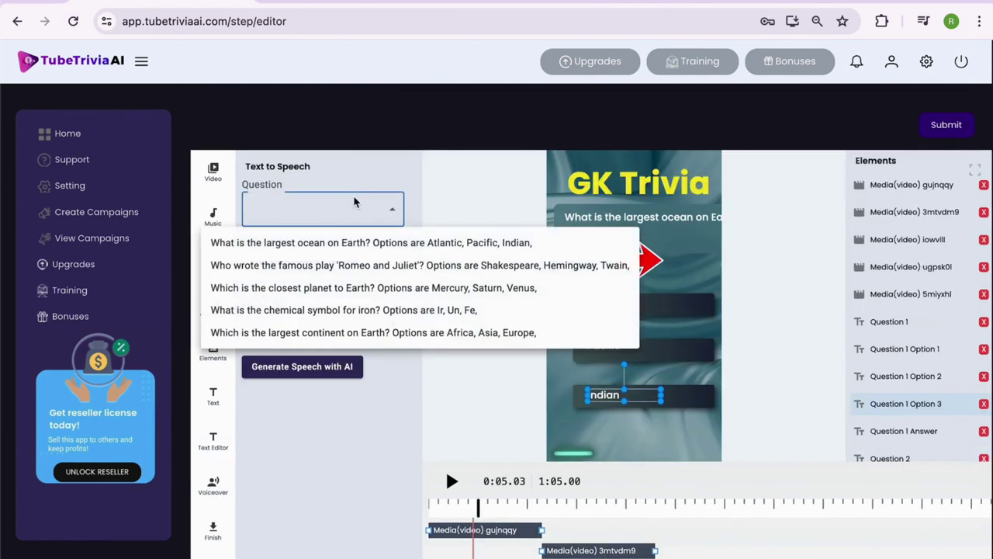
click(321, 243)
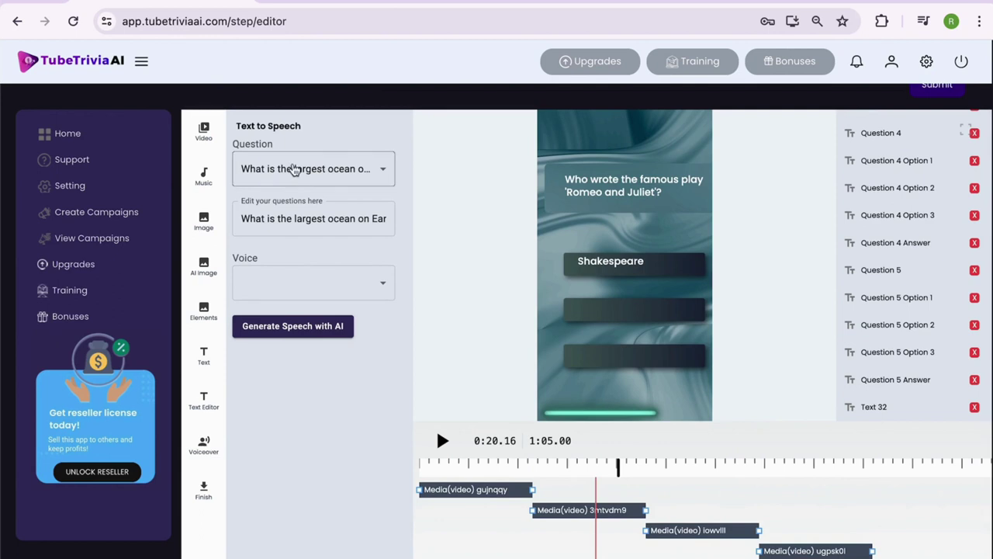
click(294, 169)
click(318, 201)
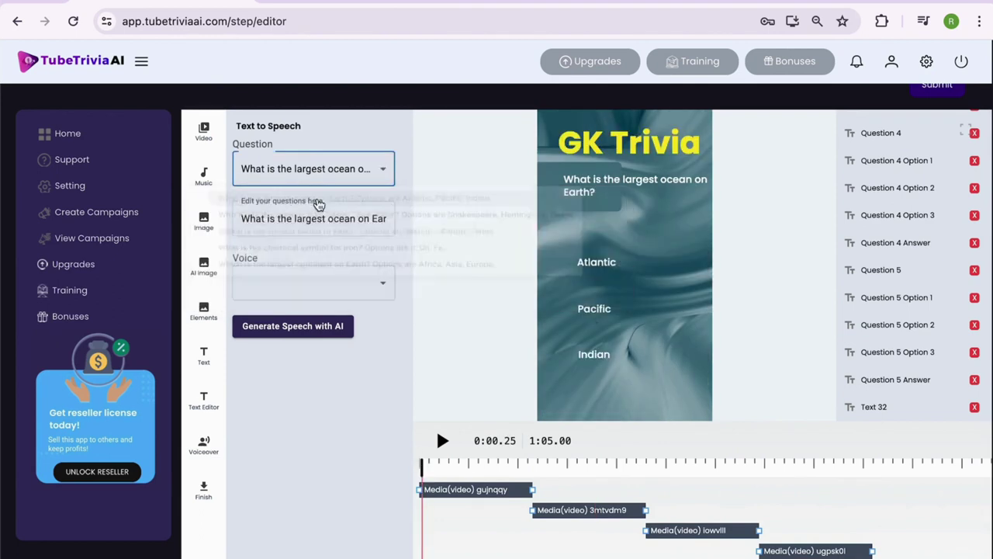
click(306, 219)
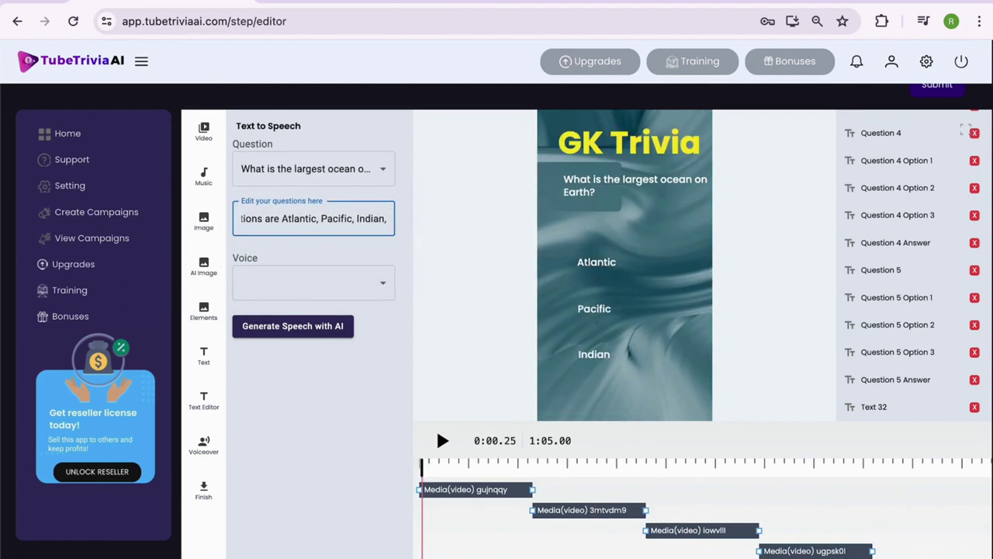
key(BackSpace)
text(.)
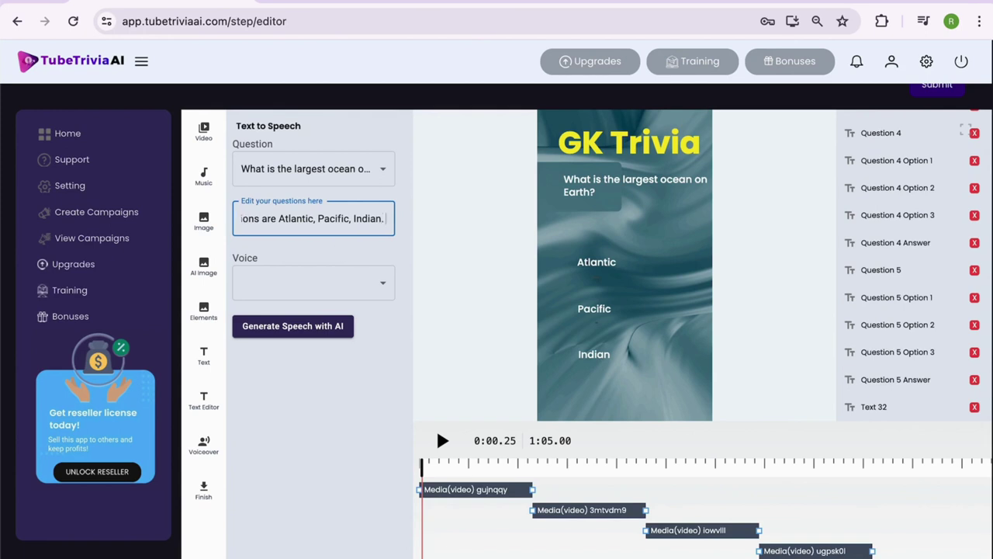
Add the sentence The correct answer is "Pacific". to the end of the text-to-speech question text
text( The correct an)
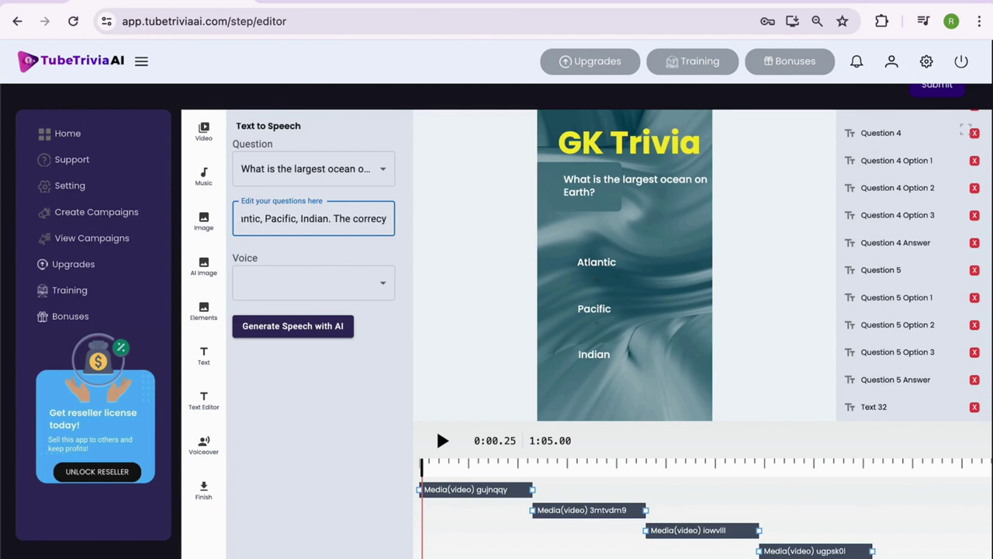
text(swer is ")
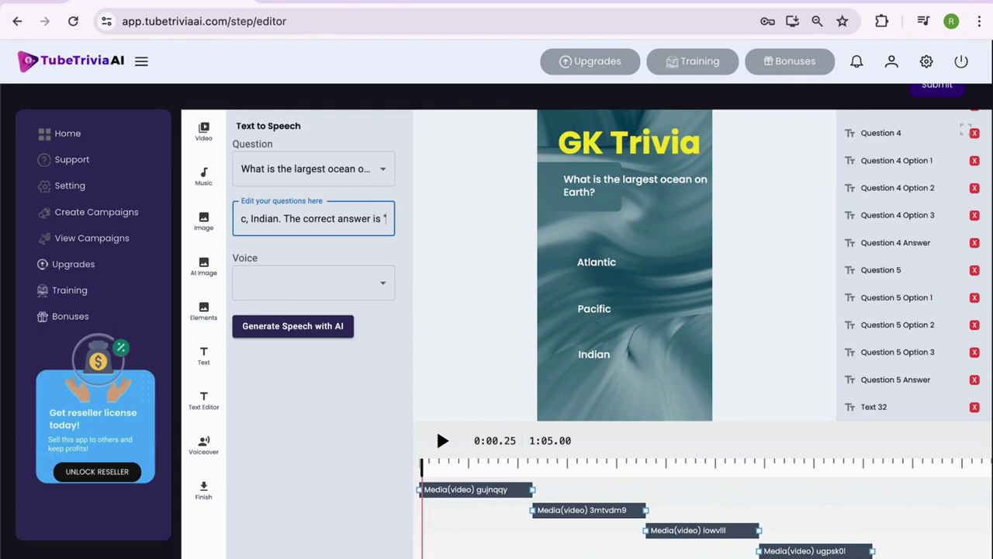
text(Pacific)
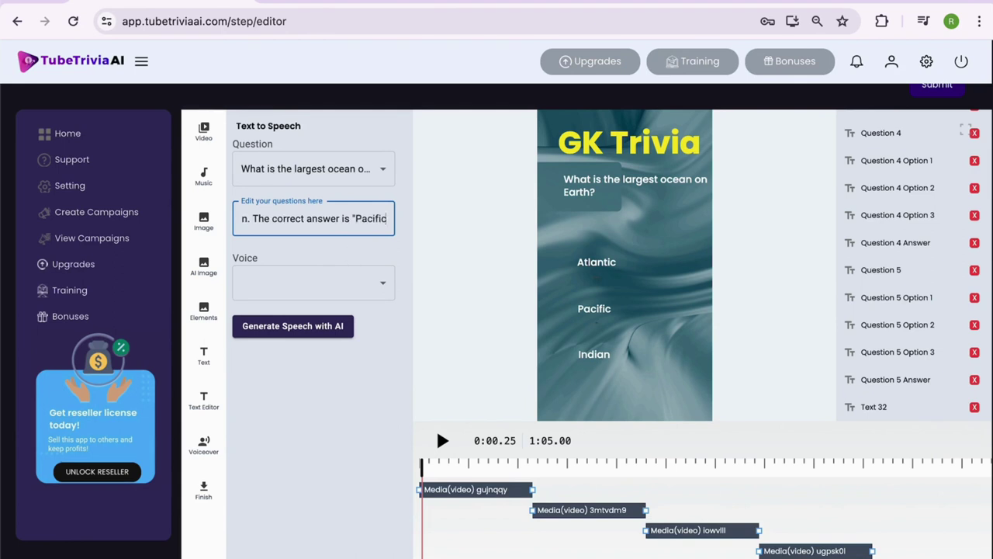
text(".)
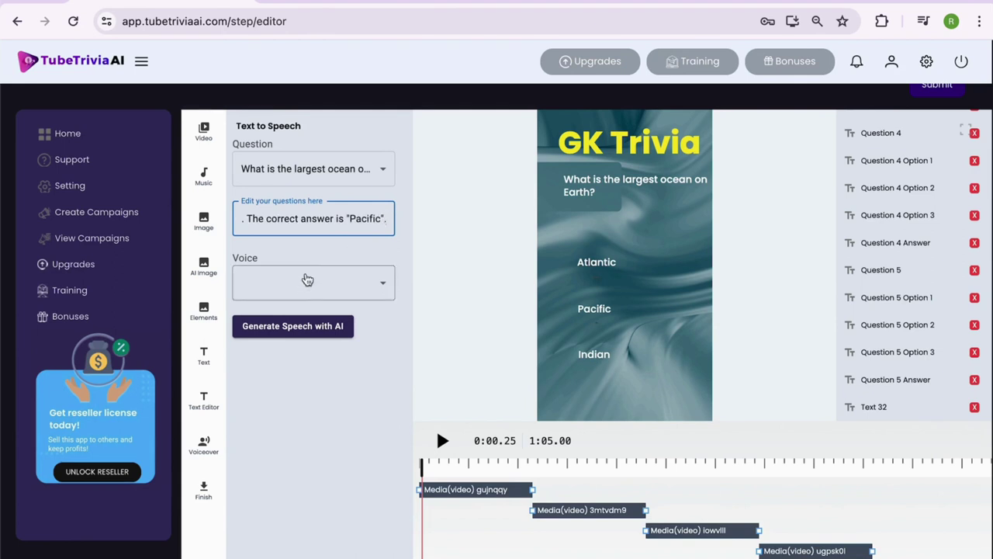
Choose the Kimberly - Female voice and generate the AI speech for the largest-ocean question
click(317, 251)
click(314, 287)
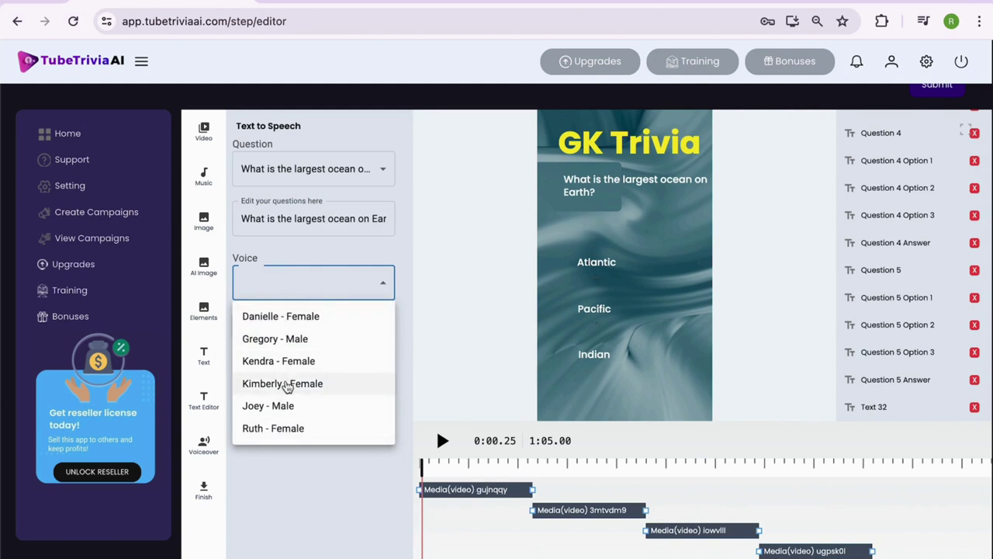
click(312, 382)
click(309, 336)
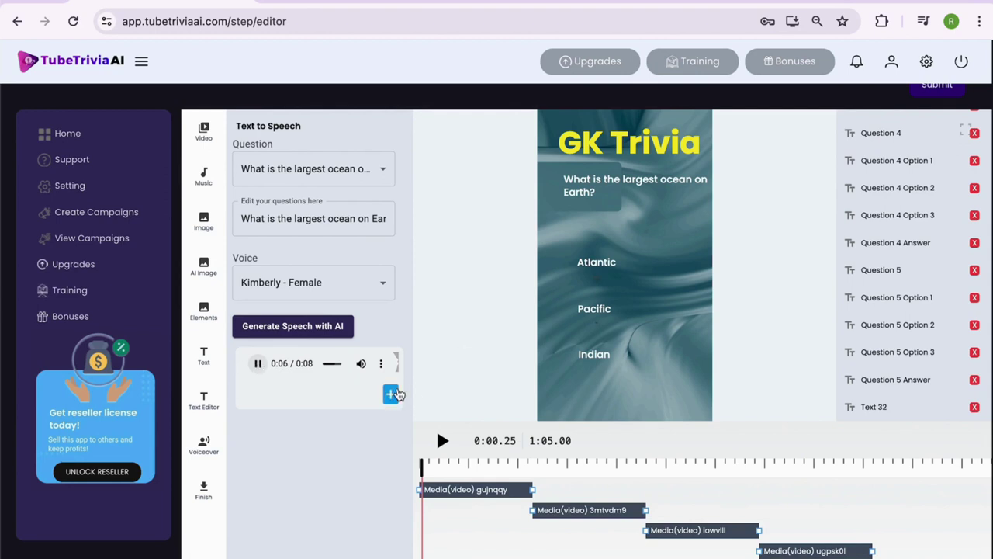
Add the generated speech to the timeline and move its audio clip to start slightly later
scroll(448, 348, down, 2)
scroll(448, 348, down, 5)
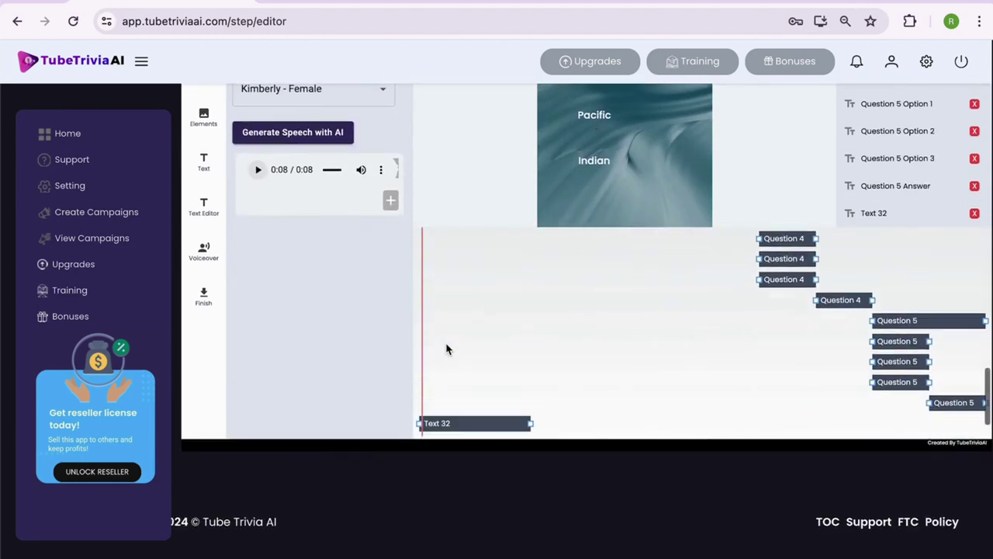
scroll(446, 142, up, 2)
click(391, 279)
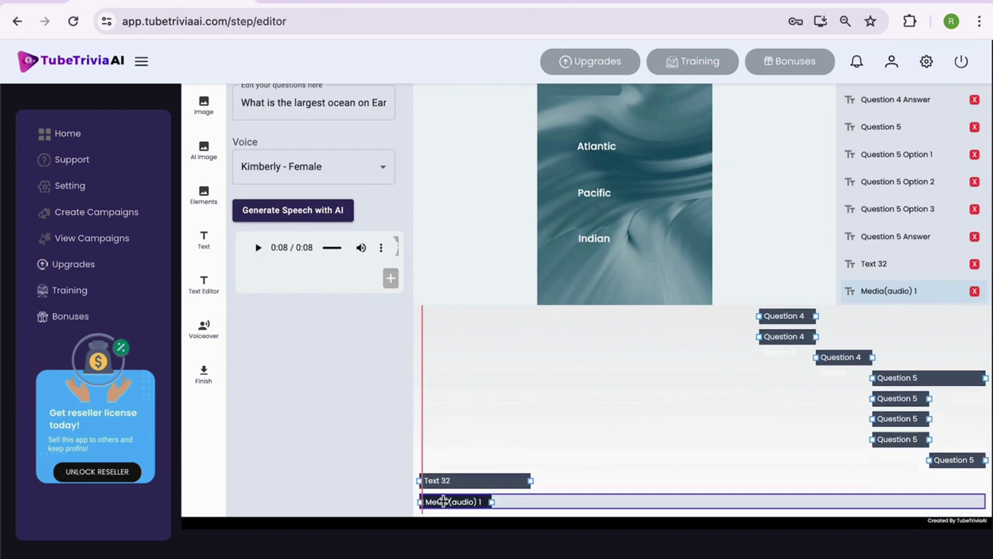
scroll(488, 448, down, 1)
drag(452, 460, 457, 460)
click(507, 378)
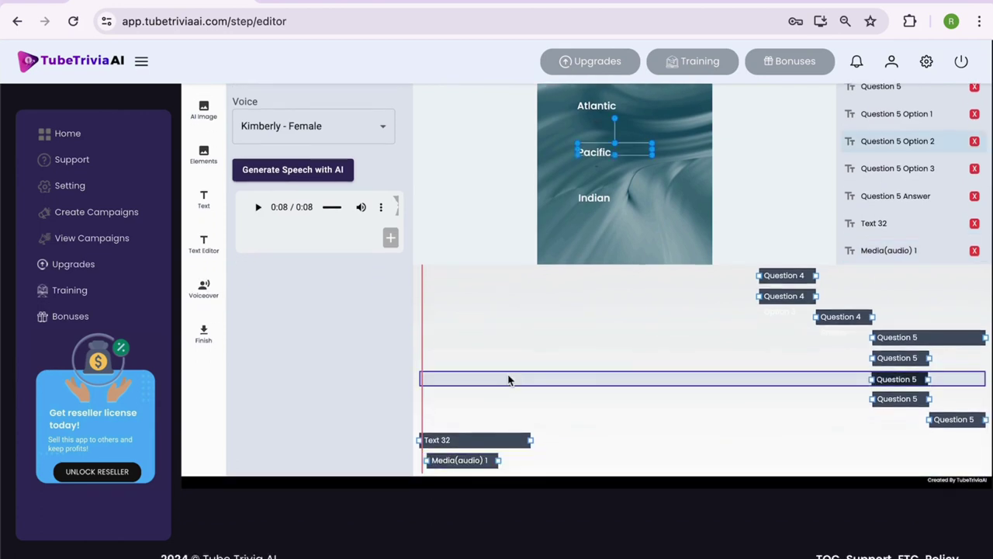
Play the start of the quiz video and pause it on the largest-ocean question
scroll(492, 370, up, 5)
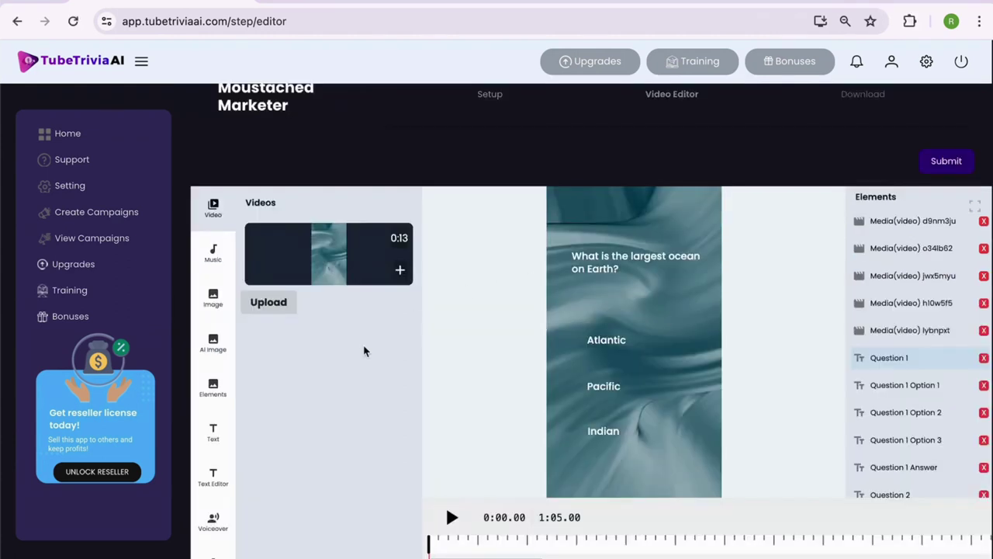
click(451, 516)
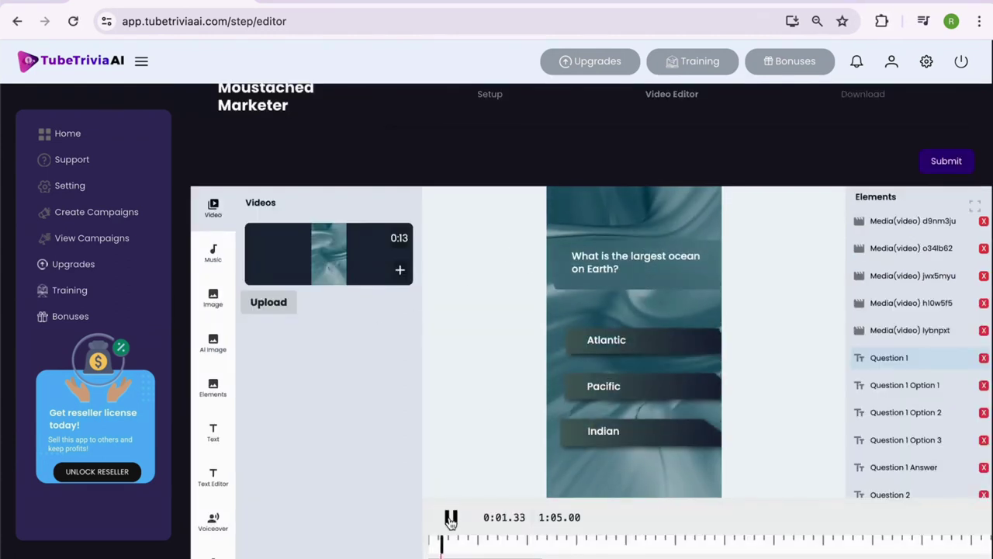
click(451, 516)
Set the font weight of the largest-ocean question text to 700
click(212, 432)
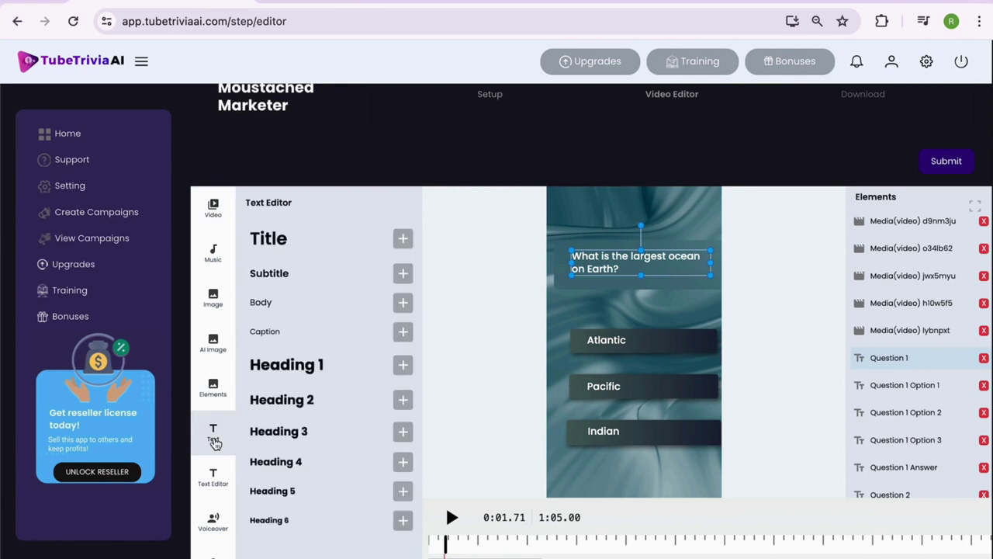
click(213, 476)
click(300, 253)
click(272, 413)
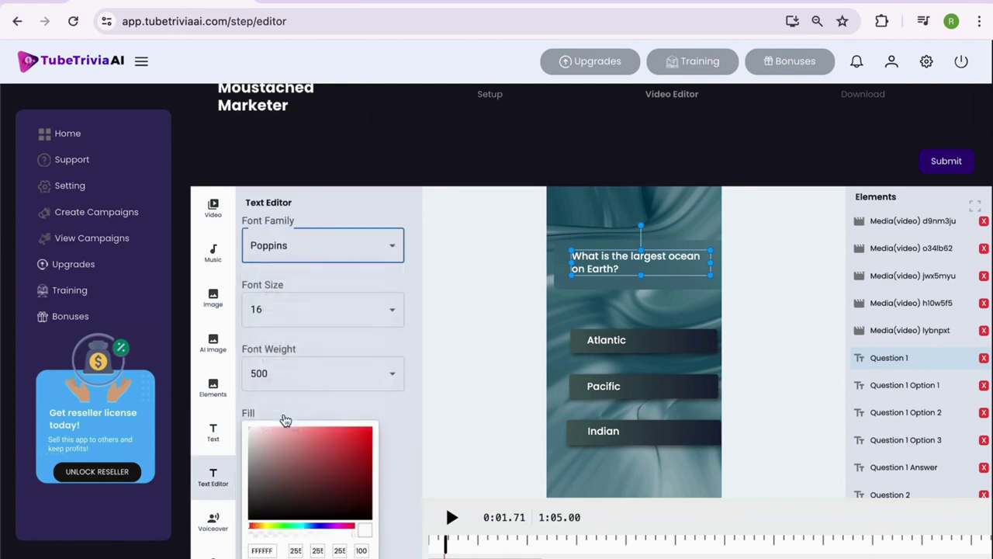
click(345, 314)
scroll(409, 286, down, 2)
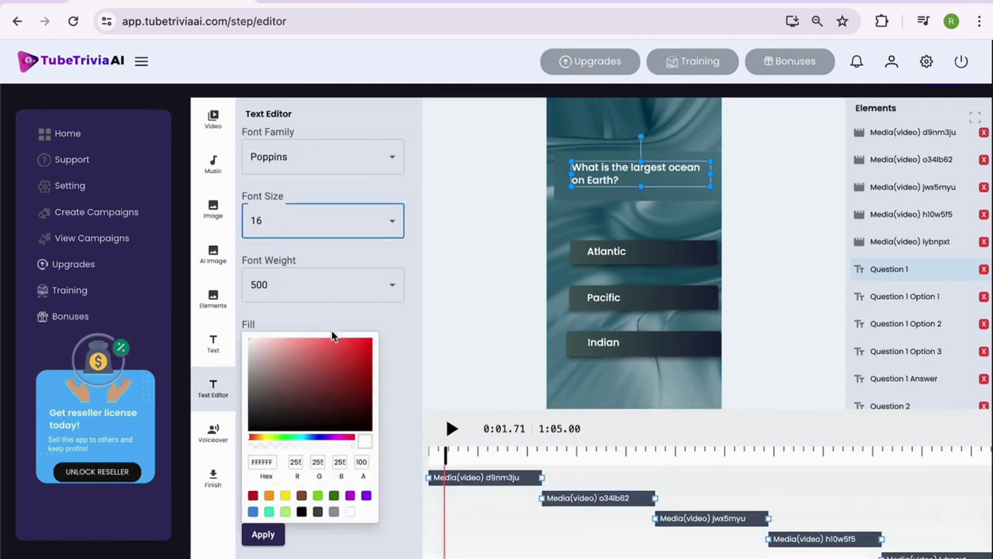
click(356, 267)
scroll(286, 474, down, 3)
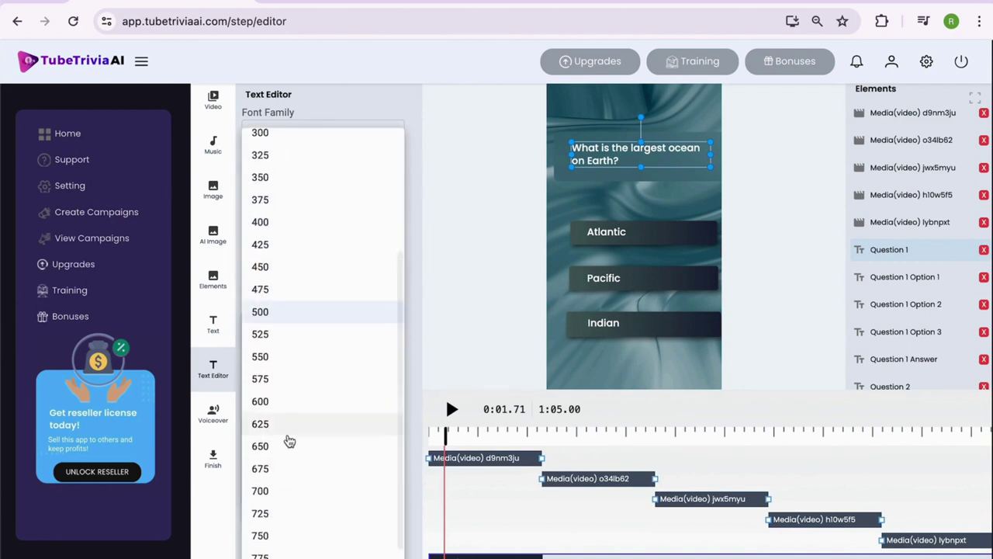
click(286, 441)
Apply a yellow fill (F8E71C) to the largest-ocean question and narrow its text box to fit inside the question box
click(286, 477)
click(261, 514)
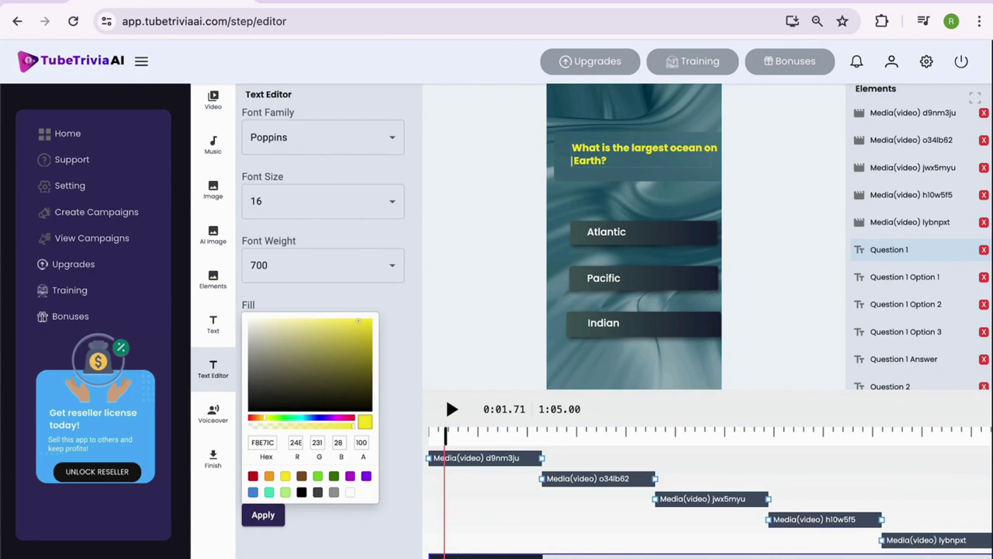
click(706, 158)
drag(706, 158, 701, 157)
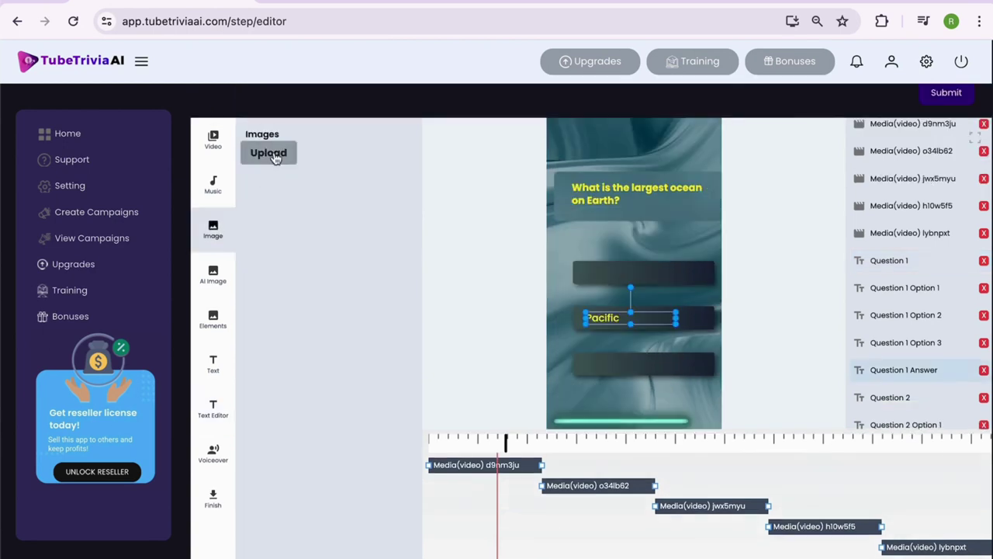
Upload the image Gk Image 1 from the TubeTrivia AI - Downloads folder
click(273, 154)
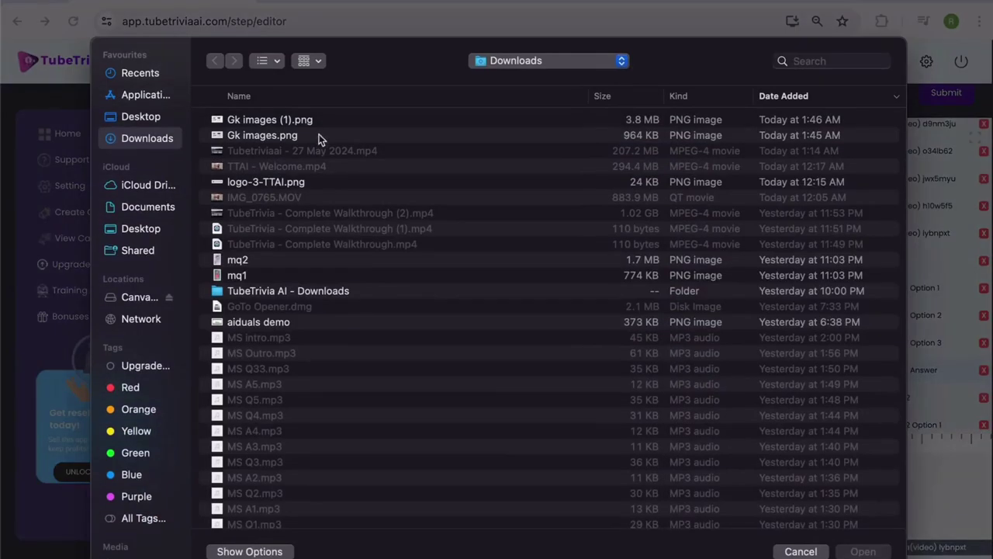
click(516, 61)
click(547, 171)
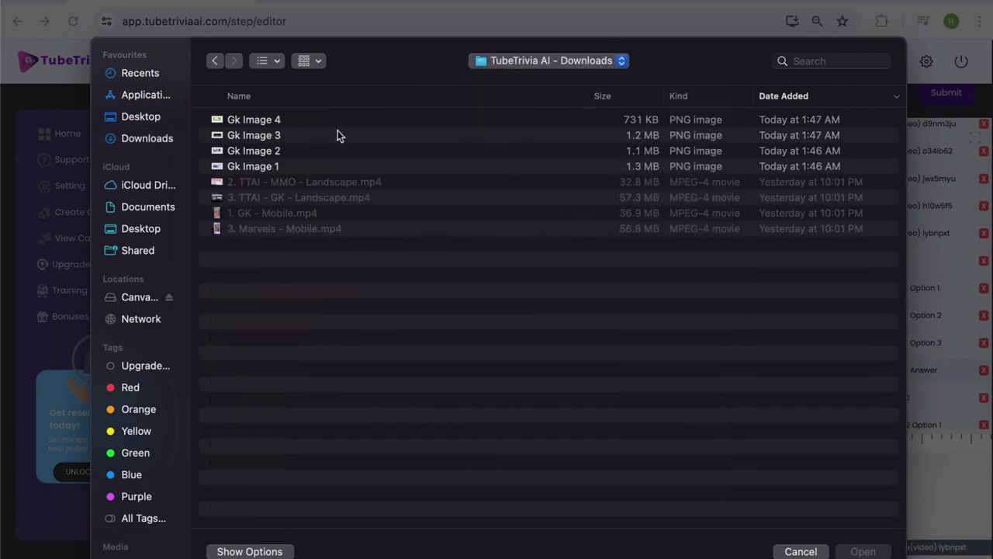
double_click(289, 168)
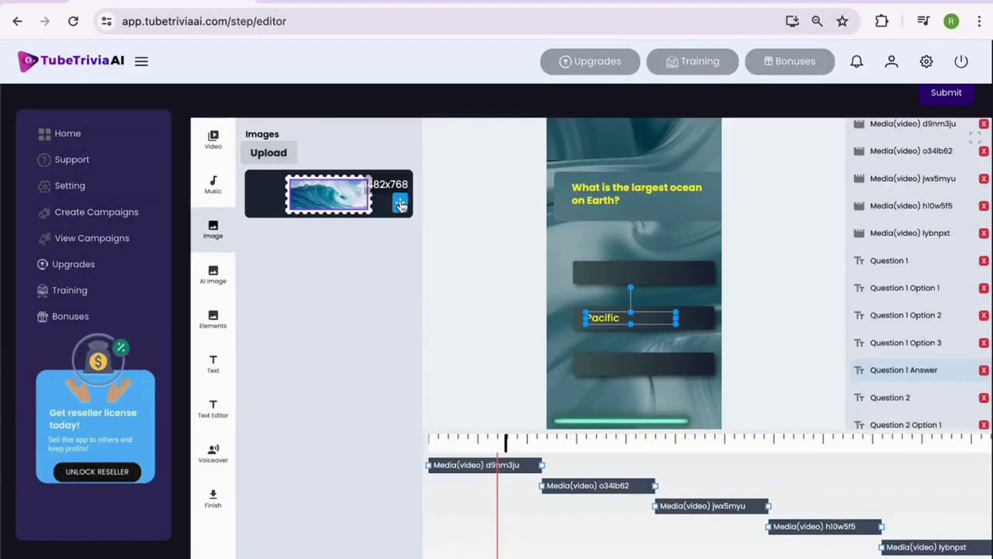
Add the uploaded wave image to the video and centre it above the largest-ocean question
click(400, 218)
drag(611, 155, 636, 157)
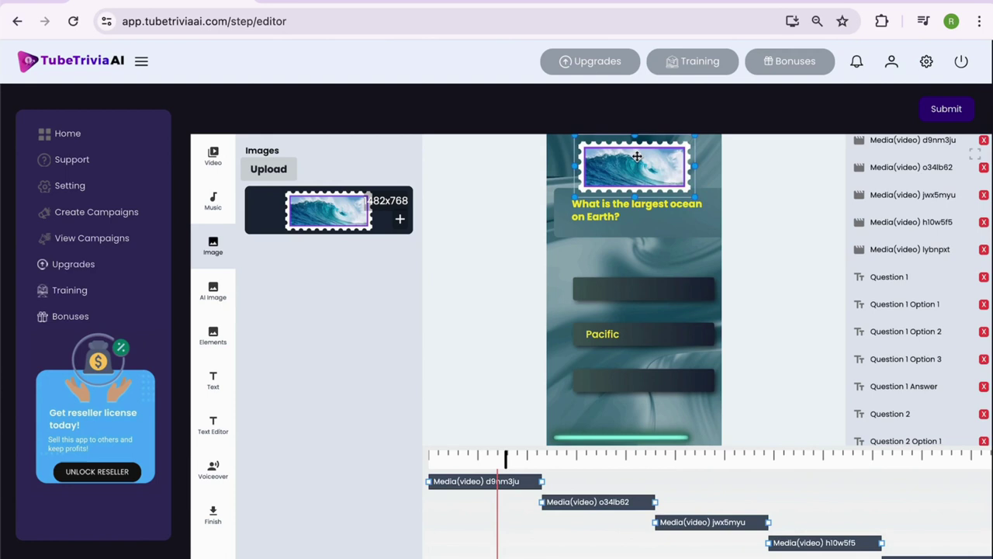
click(561, 255)
Shorten the wave image's timeline clip to about the first question's length and preview the opening of the video
scroll(508, 333, down, 1)
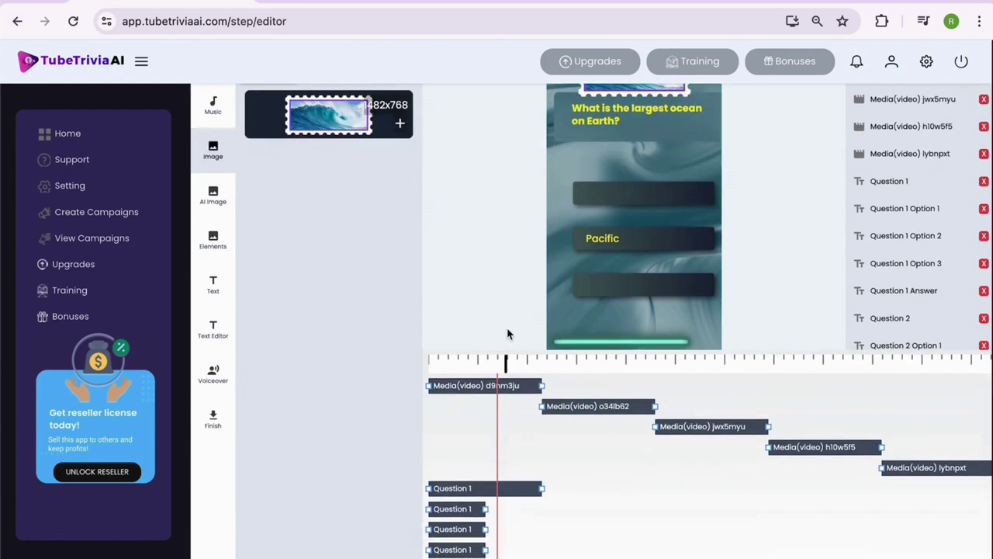
scroll(439, 366, down, 5)
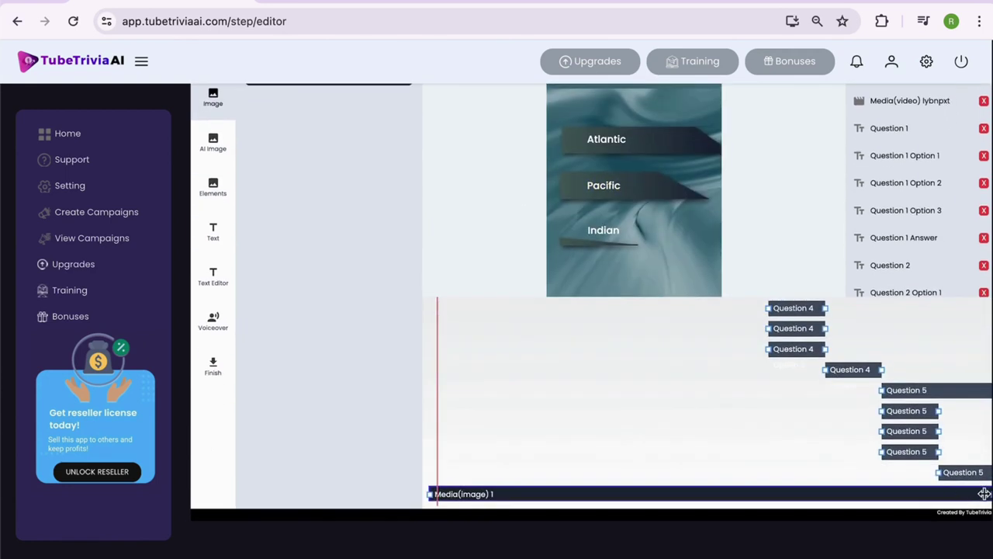
drag(987, 493, 592, 500)
scroll(592, 500, up, 5)
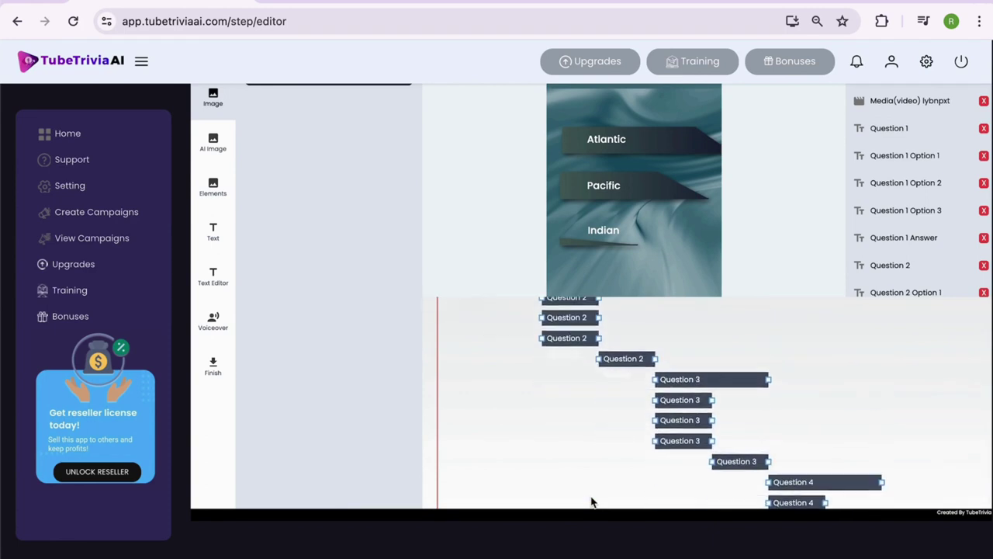
scroll(543, 318, down, 3)
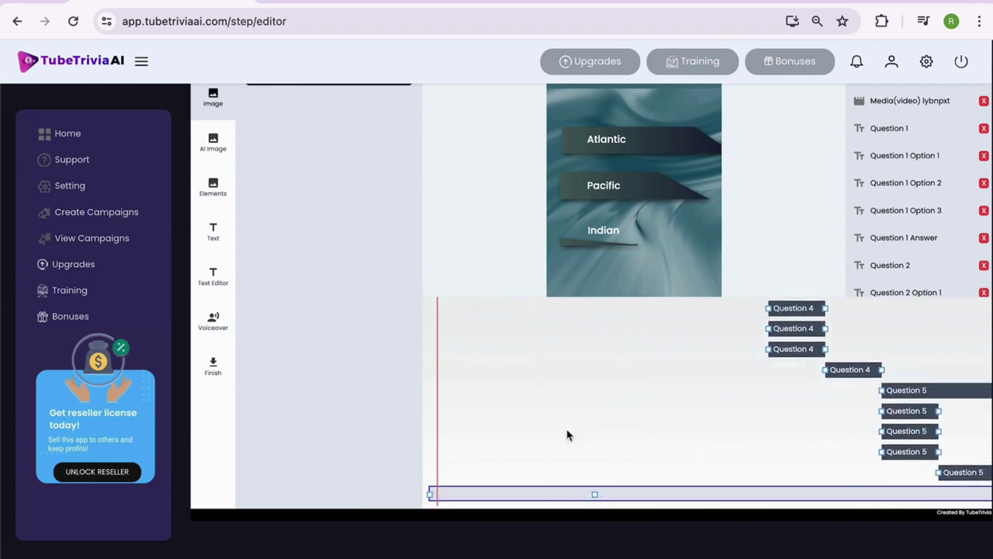
scroll(481, 495, down, 1)
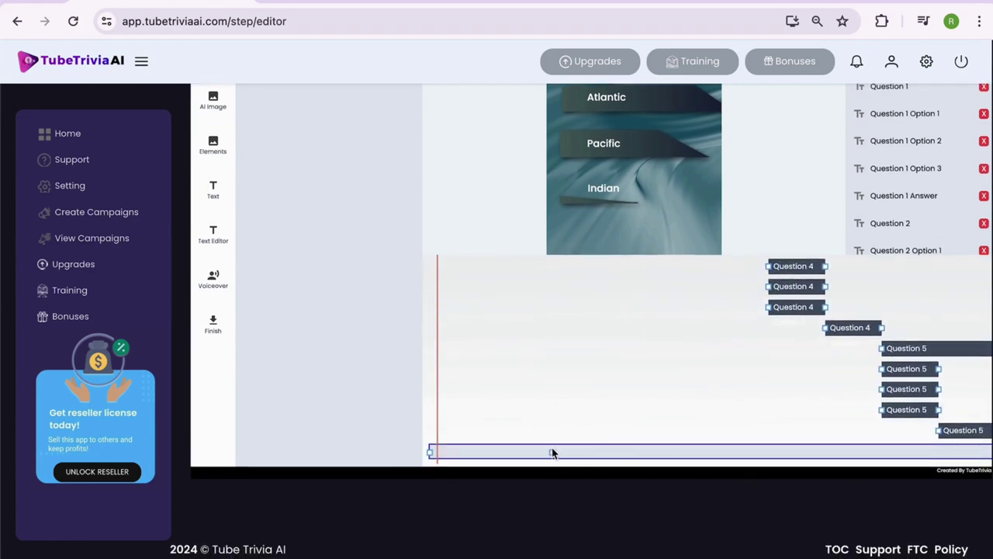
scroll(546, 450, up, 8)
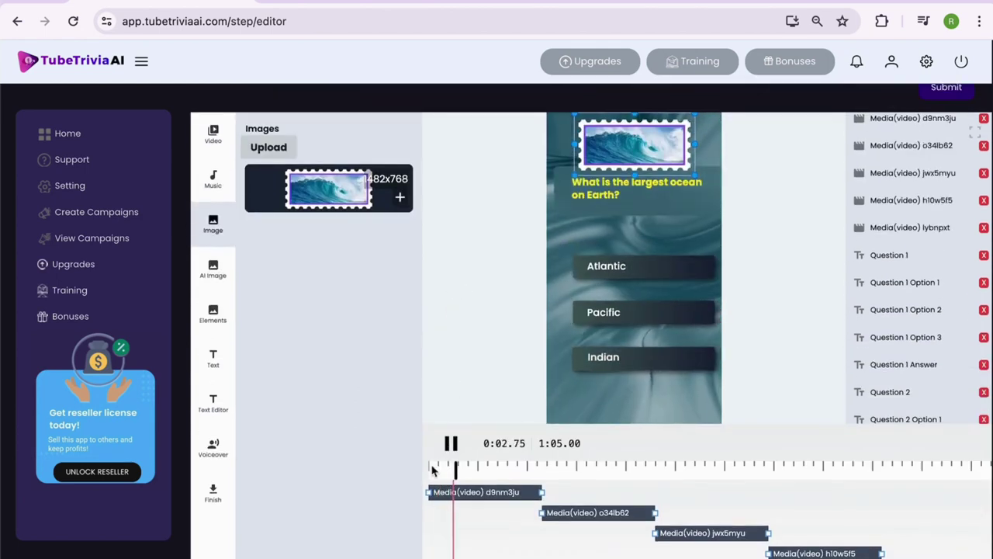
click(450, 444)
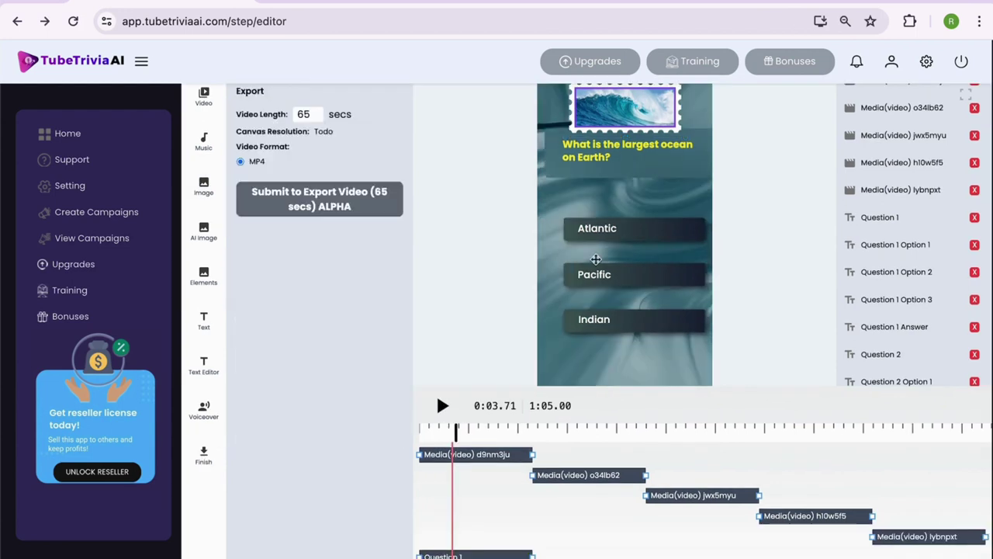
Submit the 65-second video for export as MP4 and begin rendering
scroll(437, 384, up, 2)
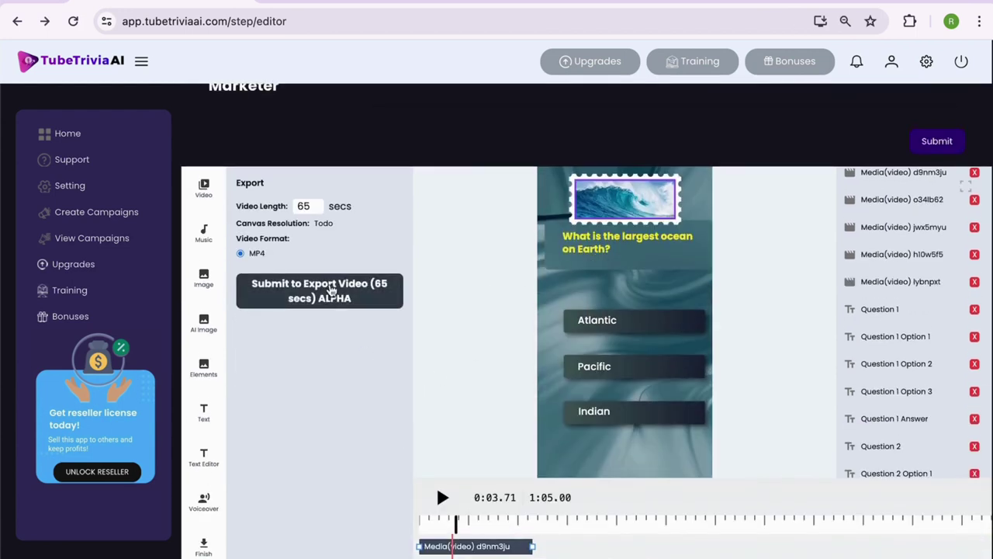
click(331, 290)
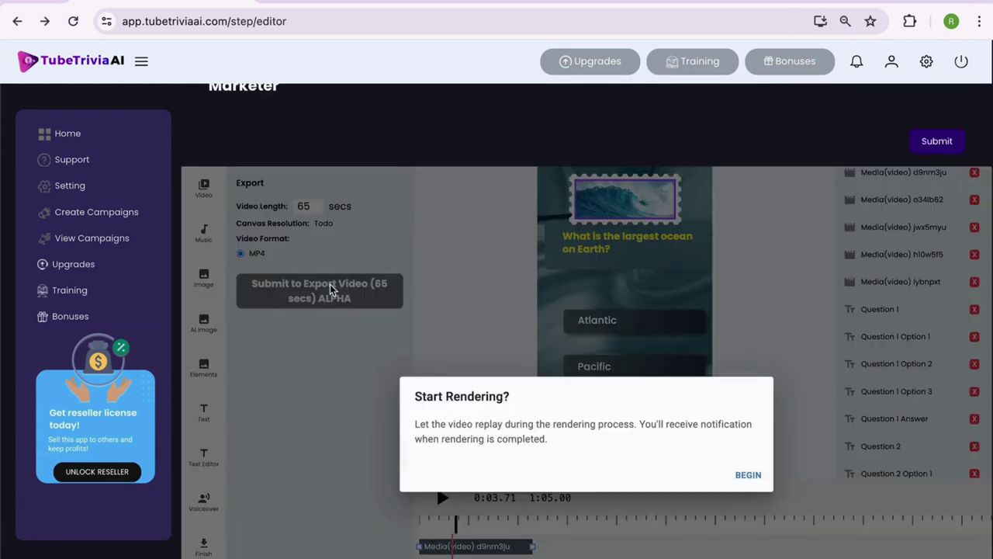
click(747, 473)
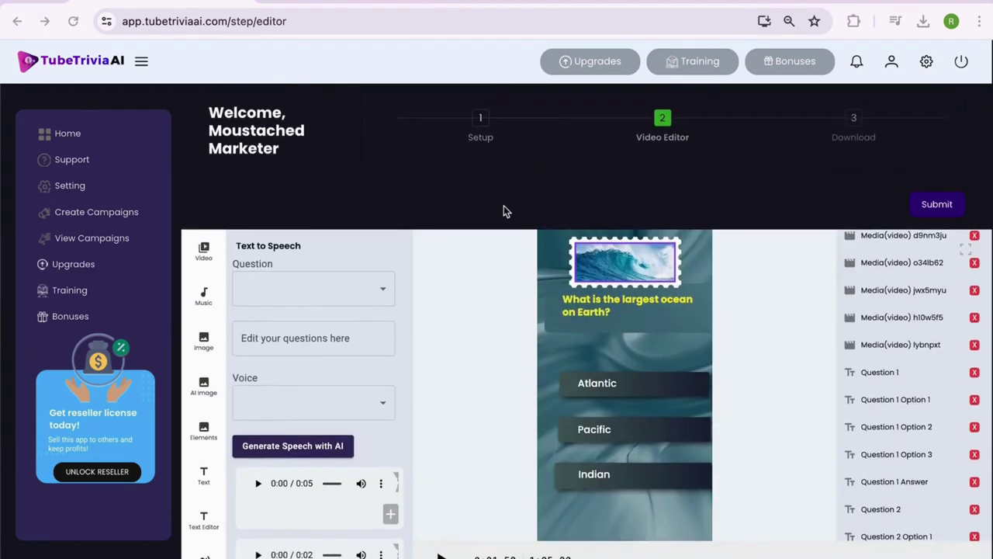
Submit the edited quiz video to move on to the Download stage
scroll(504, 206, down, 1)
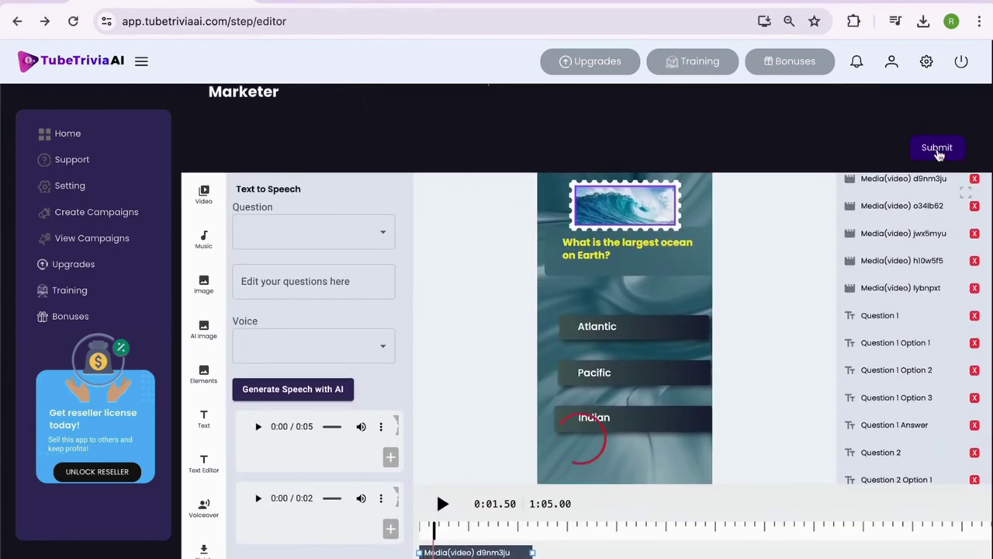
click(937, 148)
click(628, 195)
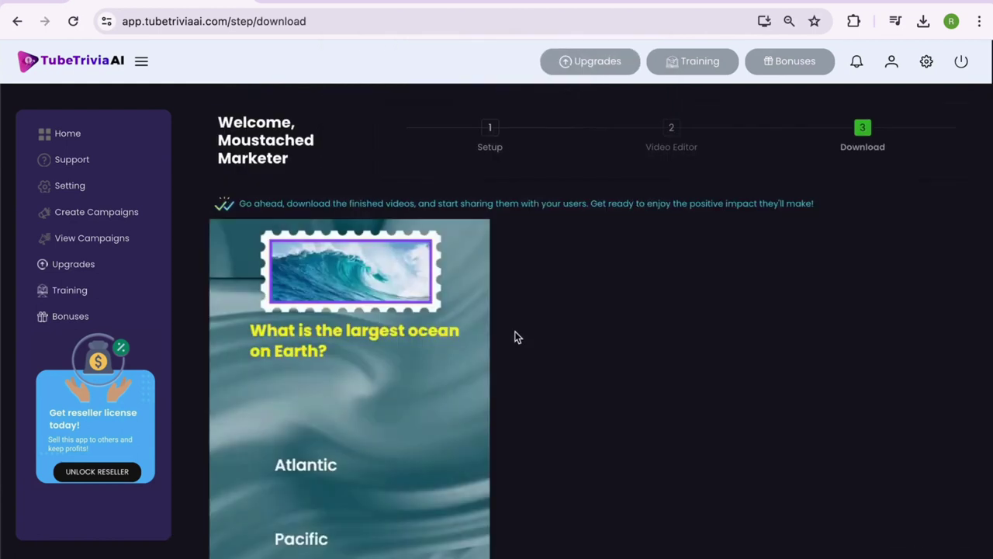
Look over the finished quiz video and download it
scroll(514, 337, down, 4)
scroll(475, 341, up, 4)
scroll(475, 341, down, 4)
click(288, 455)
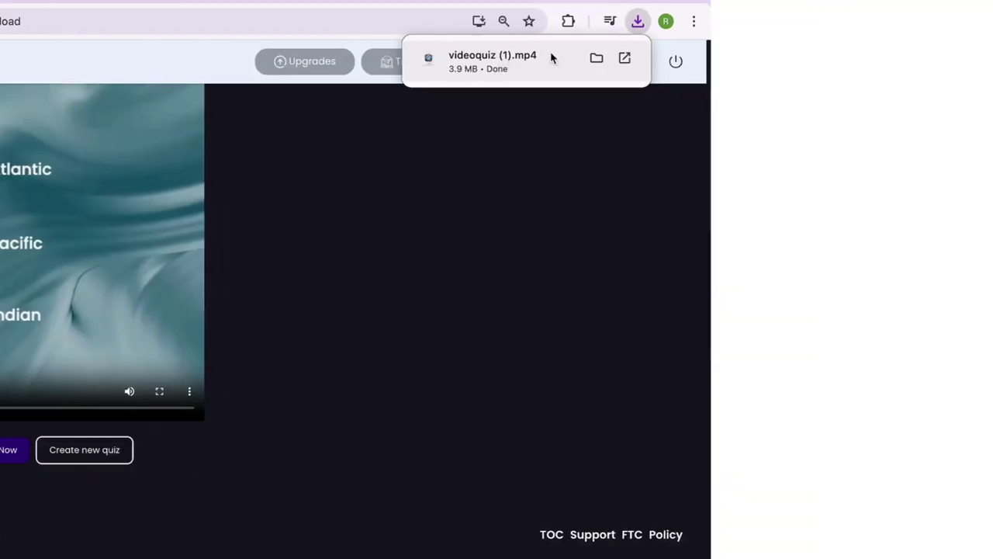